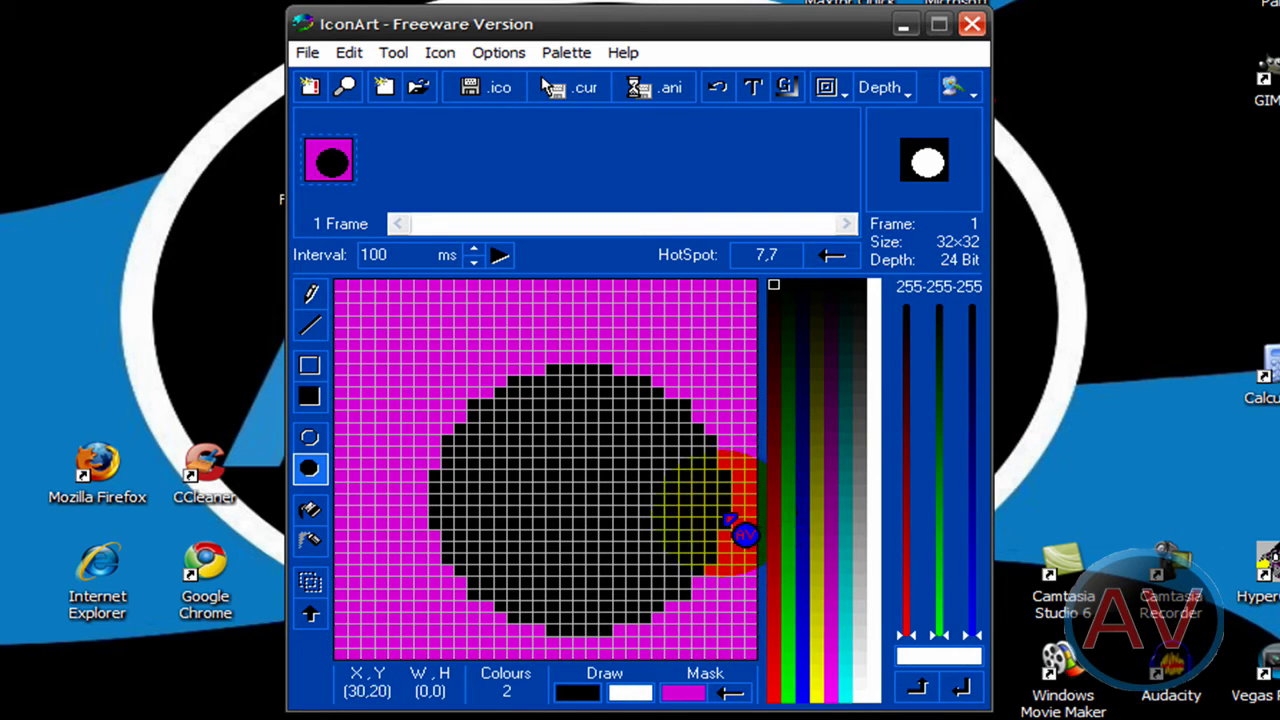
- Fill the black circle on the canvas with solid blue
{"action": "left_click", "coordinate": [310, 512]}
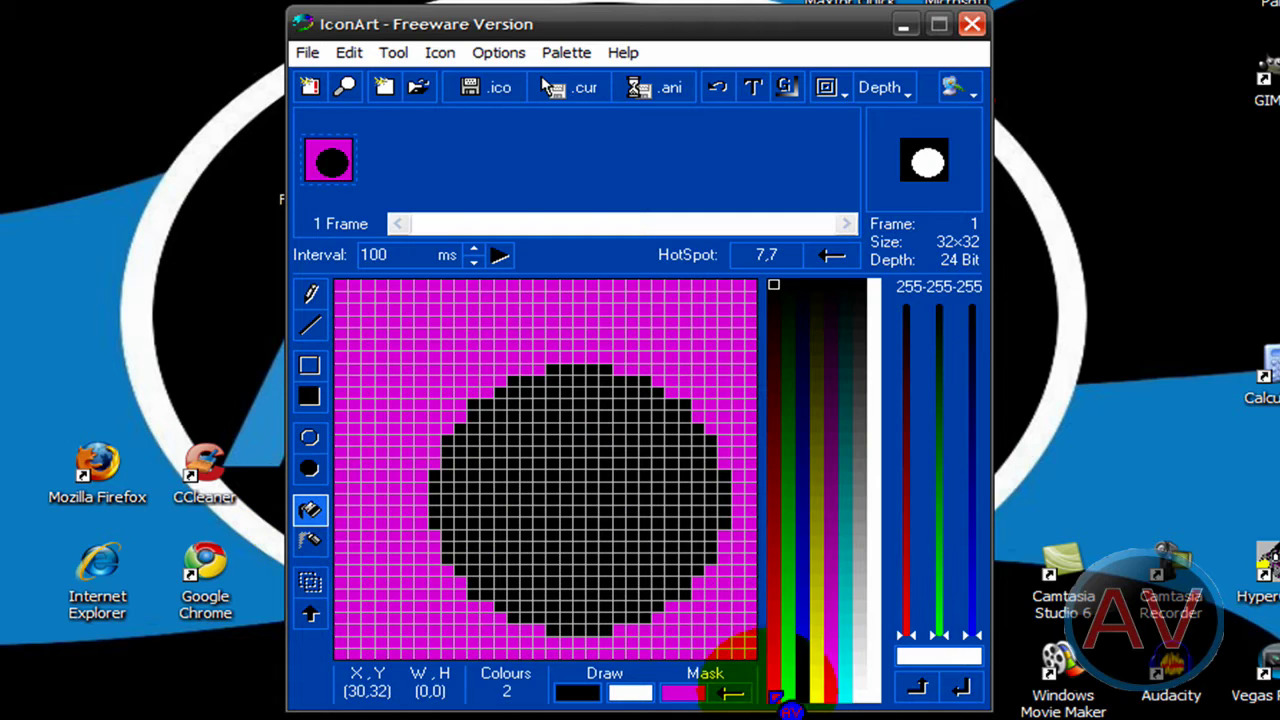
{"action": "left_click", "coordinate": [580, 534]}
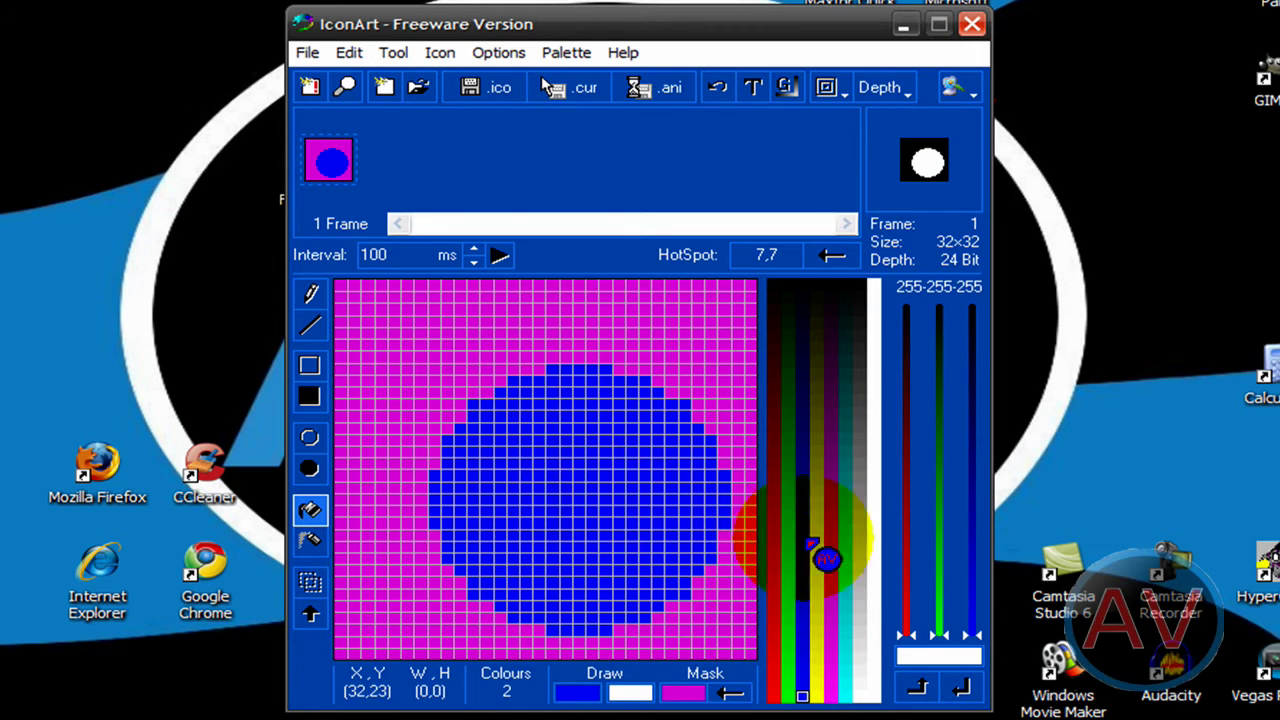
- Draw the letters AV freehand in red with the pencil inside the blue circle
{"action": "left_click", "coordinate": [776, 288]}
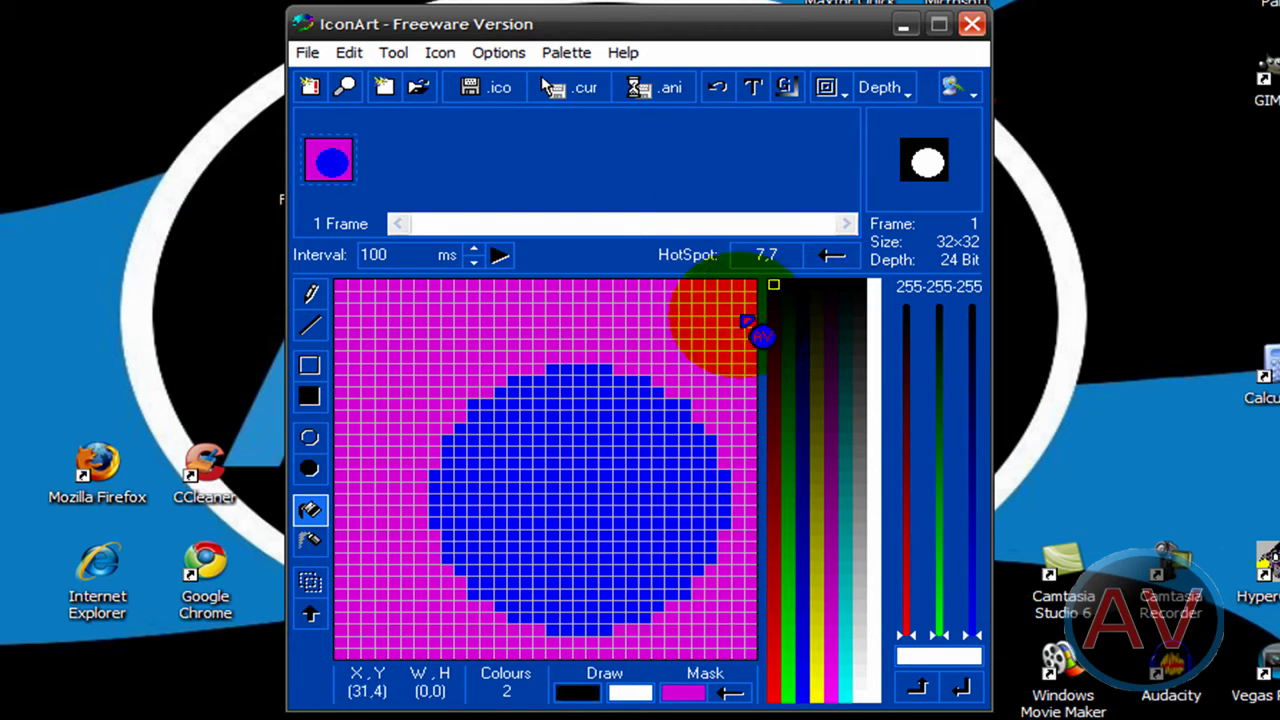
{"action": "left_click", "coordinate": [313, 293]}
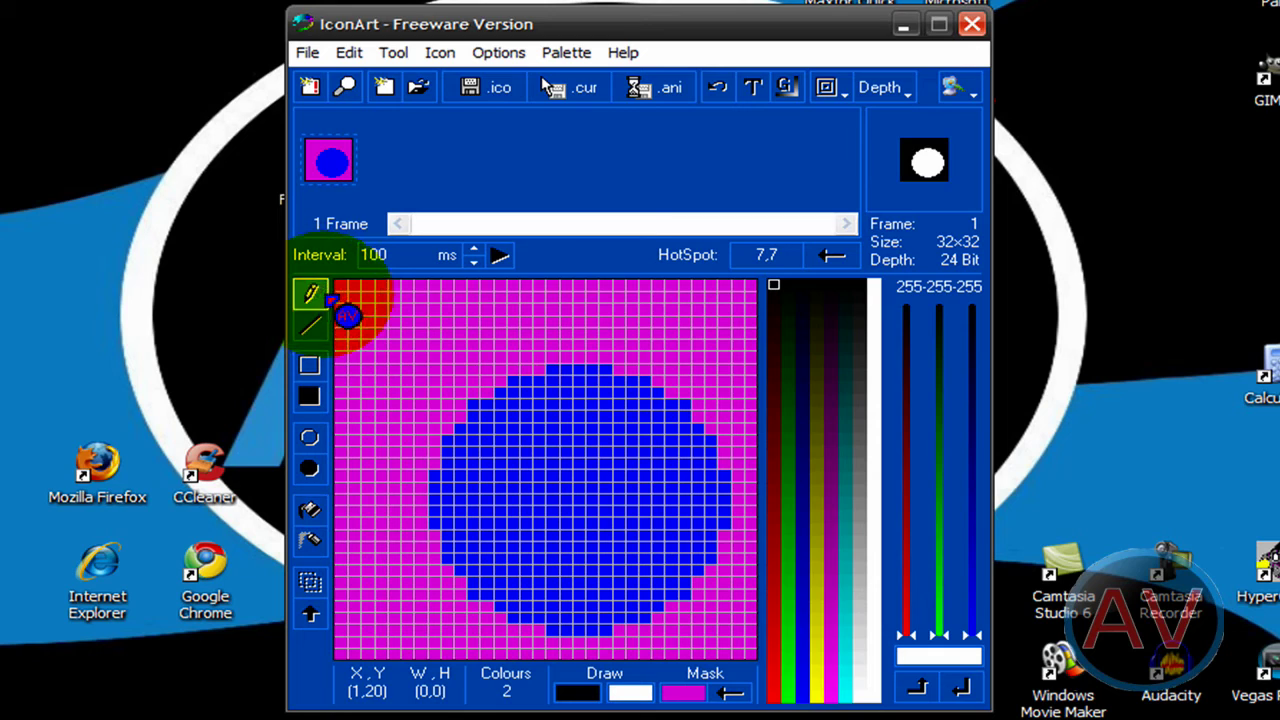
{"action": "left_click", "coordinate": [493, 434]}
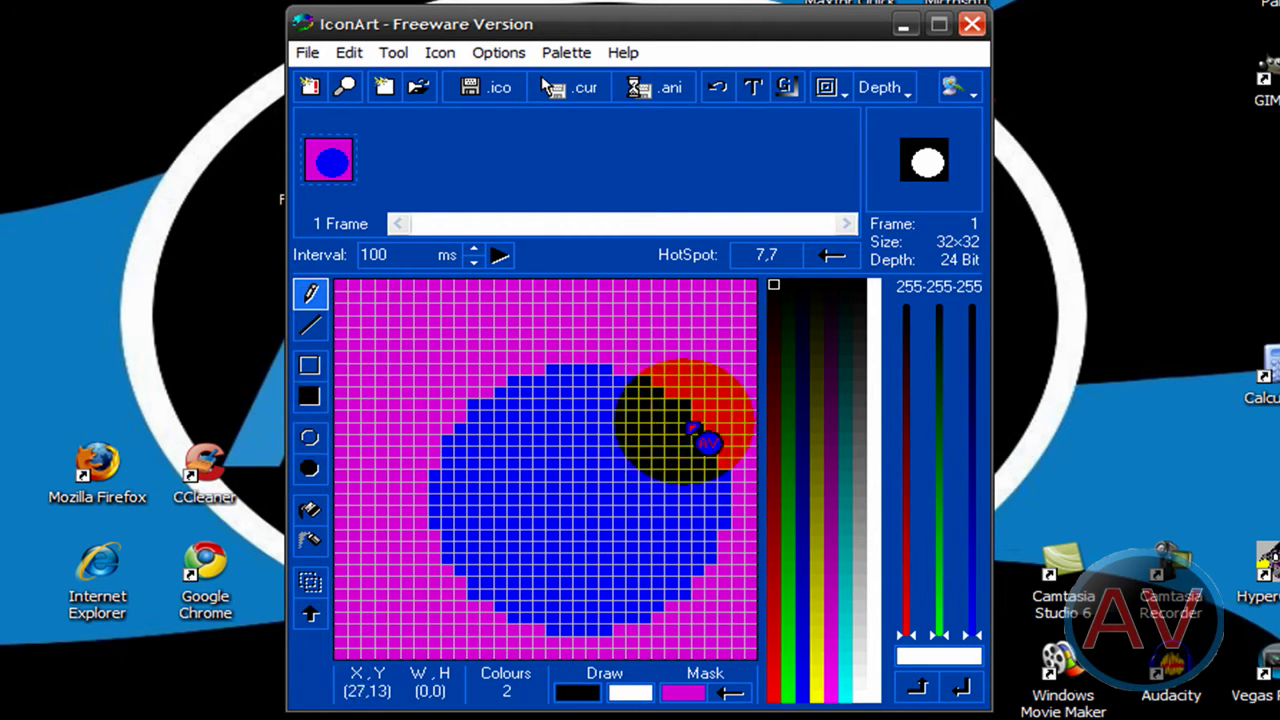
{"action": "left_click", "coordinate": [773, 695]}
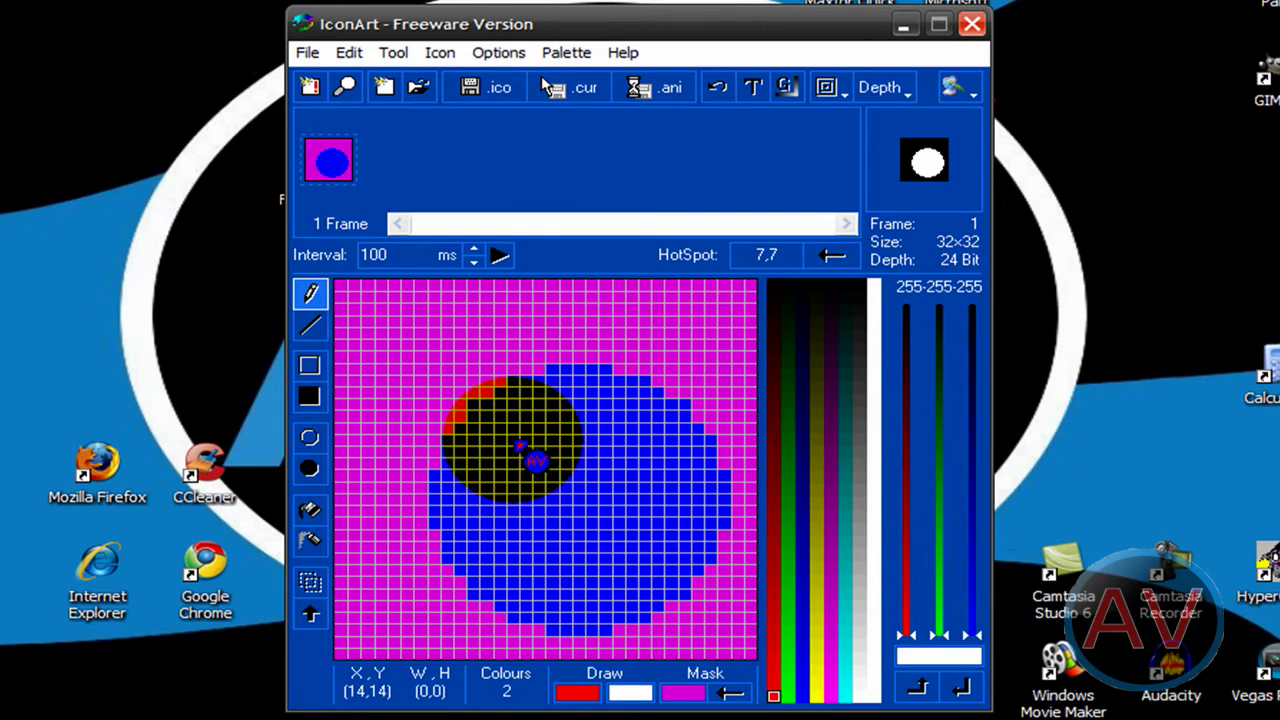
{"action": "mouse_move", "coordinate": [519, 562]}
{"action": "left_mouse_down"}
{"action": "mouse_move", "coordinate": [499, 556]}
{"action": "mouse_move", "coordinate": [490, 412]}
{"action": "mouse_move", "coordinate": [537, 409]}
{"action": "mouse_move", "coordinate": [567, 465]}
{"action": "mouse_move", "coordinate": [567, 560]}
{"action": "left_mouse_up"}
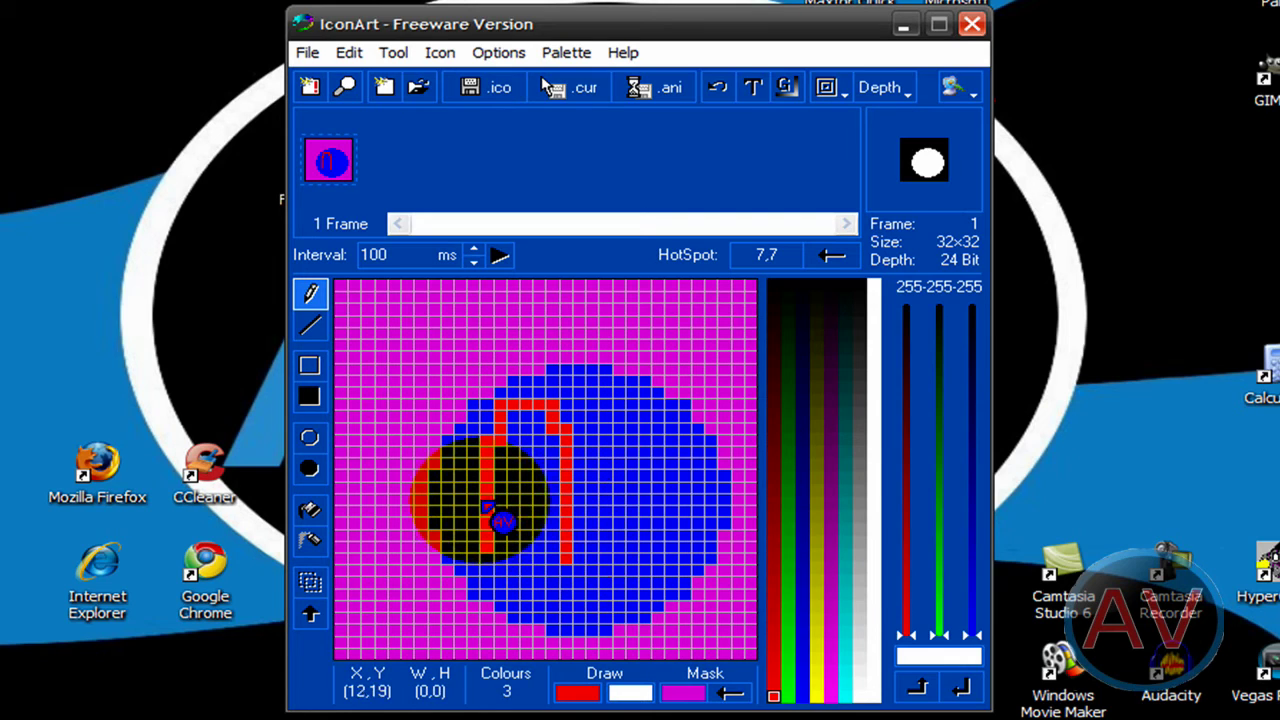
{"action": "left_click_drag", "start_coordinate": [488, 503], "coordinate": [565, 502]}
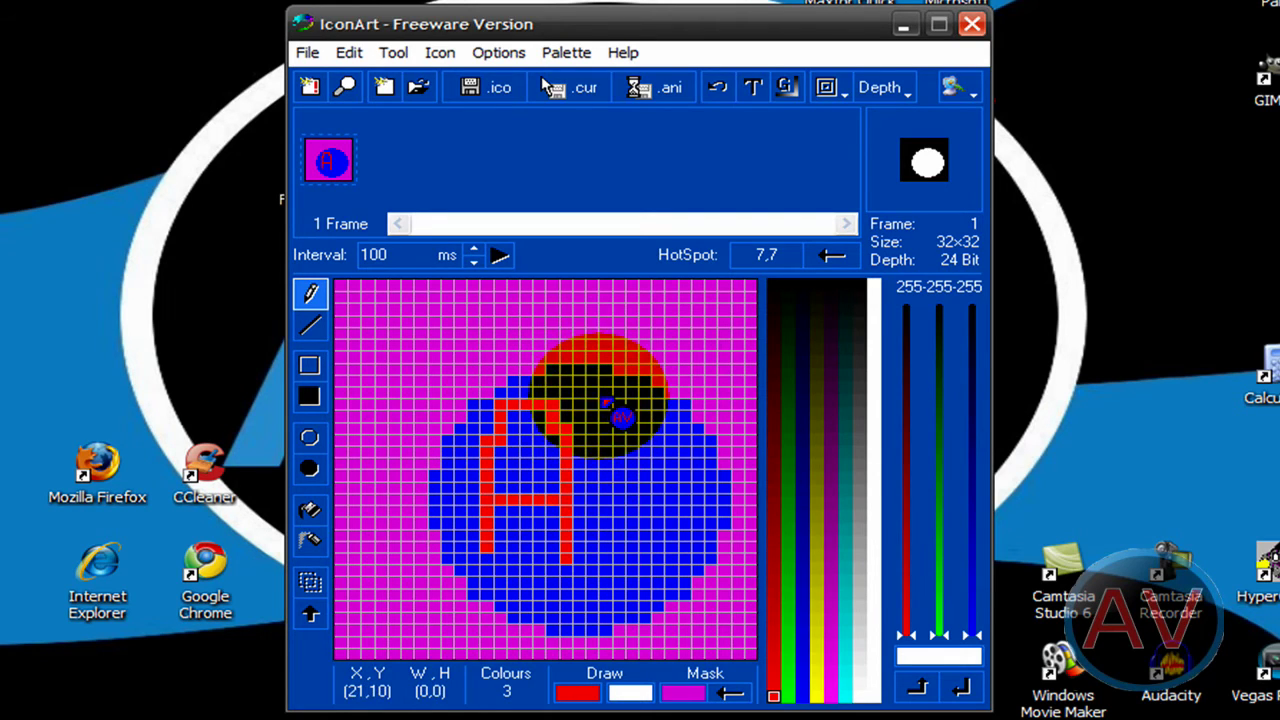
{"action": "mouse_move", "coordinate": [588, 403]}
{"action": "left_mouse_down"}
{"action": "mouse_move", "coordinate": [628, 545]}
{"action": "mouse_move", "coordinate": [668, 470]}
{"action": "mouse_move", "coordinate": [673, 400]}
{"action": "left_mouse_up"}
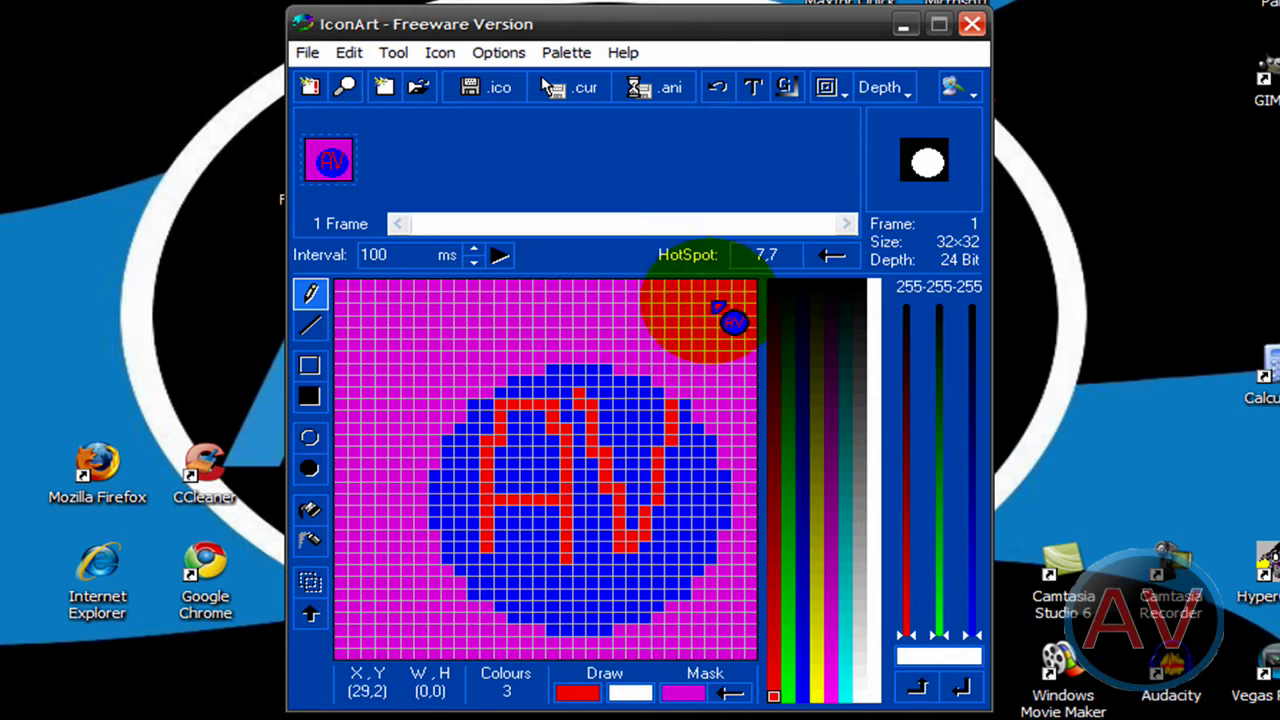
- Draw a black triangular arrowhead outline with the pencil in the upper-left corner of the canvas, starting at pixel 2,2
{"action": "left_click", "coordinate": [775, 291]}
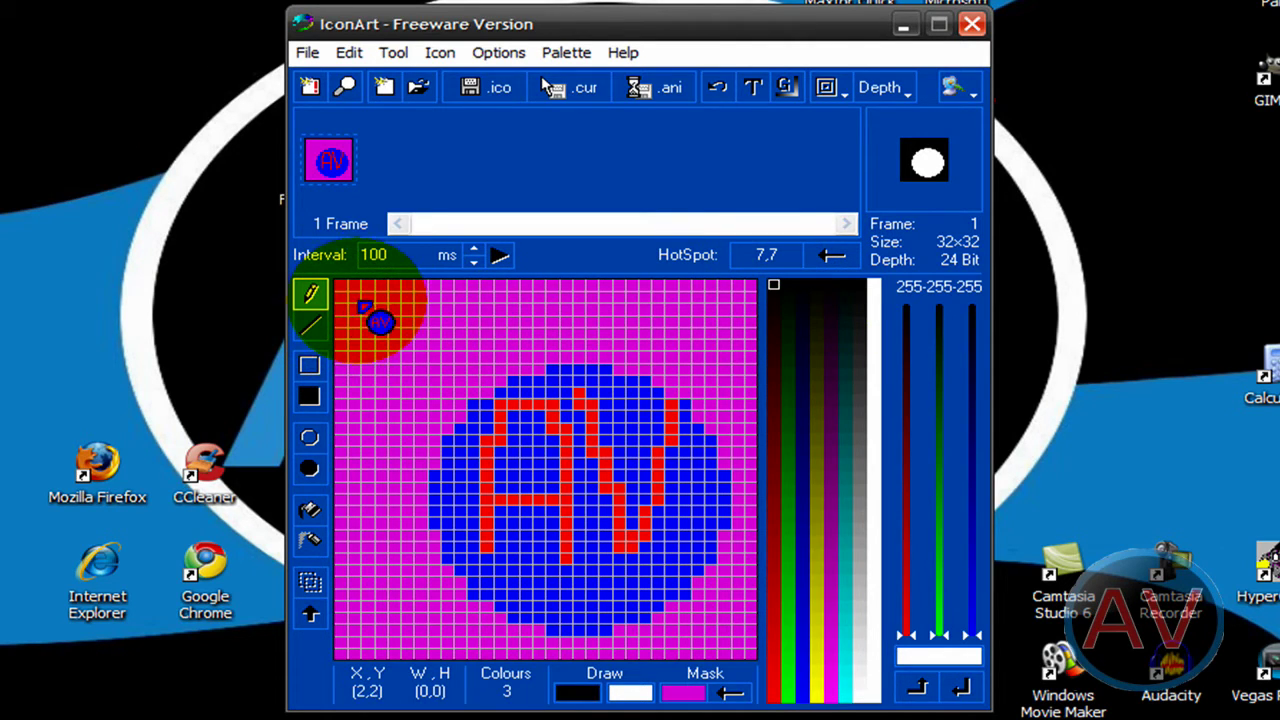
{"action": "left_click_drag", "start_coordinate": [368, 308], "coordinate": [368, 382]}
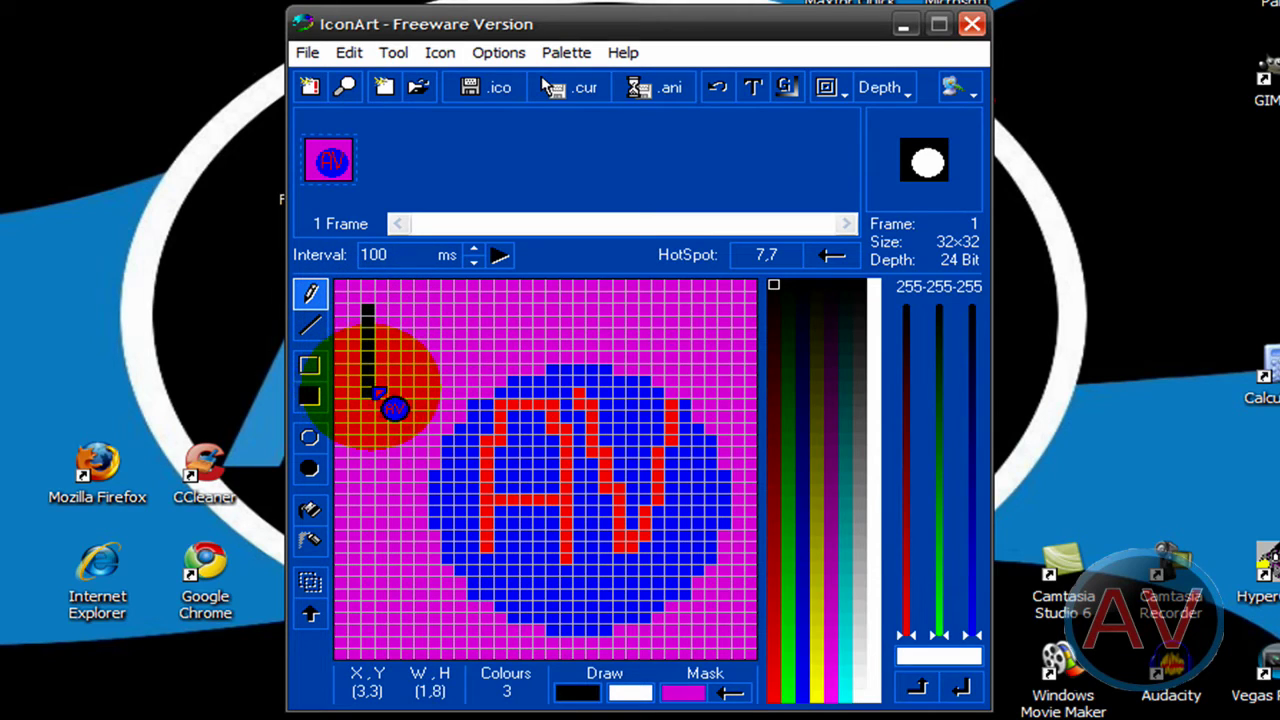
{"action": "left_click_drag", "start_coordinate": [399, 394], "coordinate": [413, 386]}
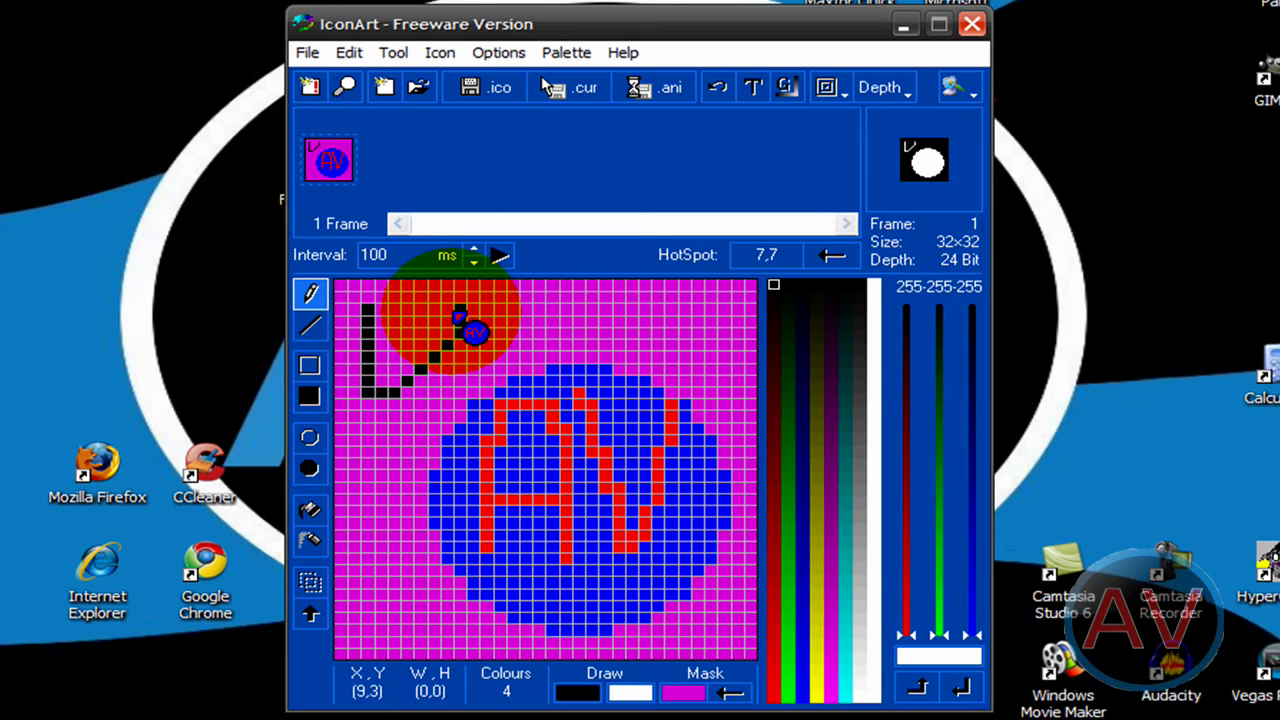
{"action": "mouse_move", "coordinate": [457, 312]}
{"action": "left_mouse_down"}
{"action": "mouse_move", "coordinate": [399, 312]}
{"action": "mouse_move", "coordinate": [407, 327]}
{"action": "left_mouse_up"}
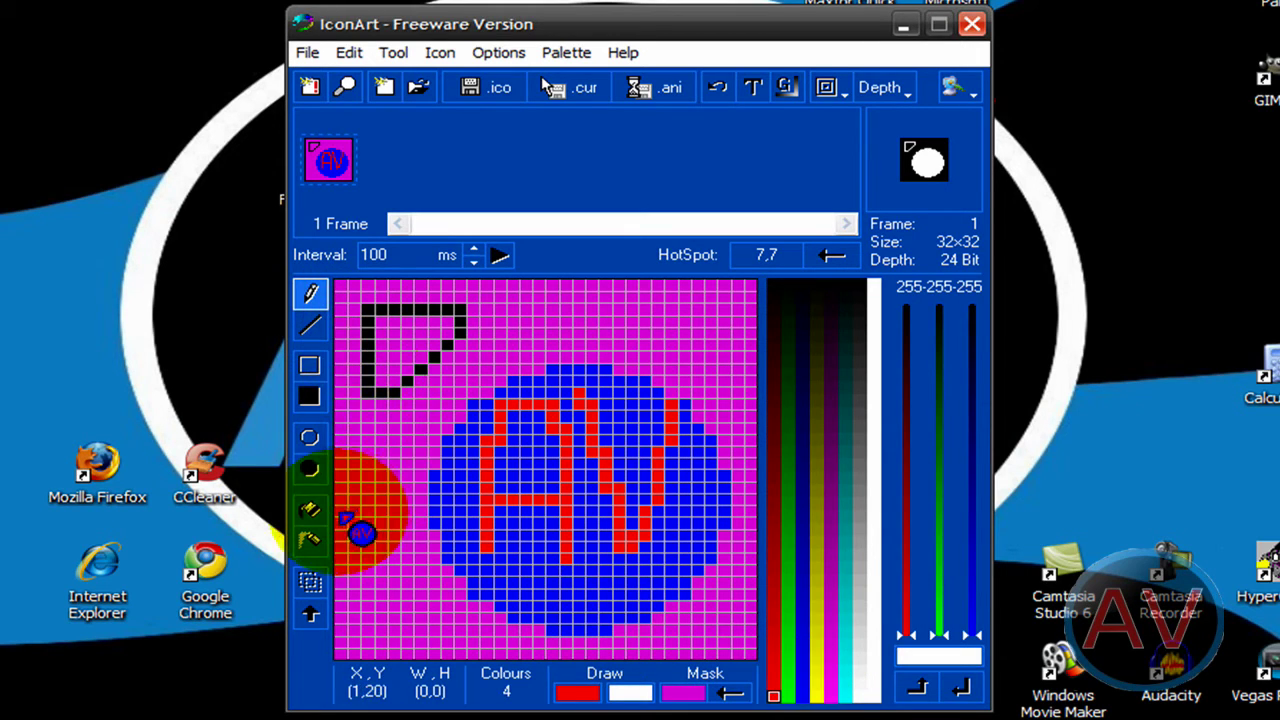
- Fill the arrowhead outline with red and pencil a small blue area in its centre
{"action": "left_click", "coordinate": [311, 510]}
{"action": "left_click", "coordinate": [392, 377]}
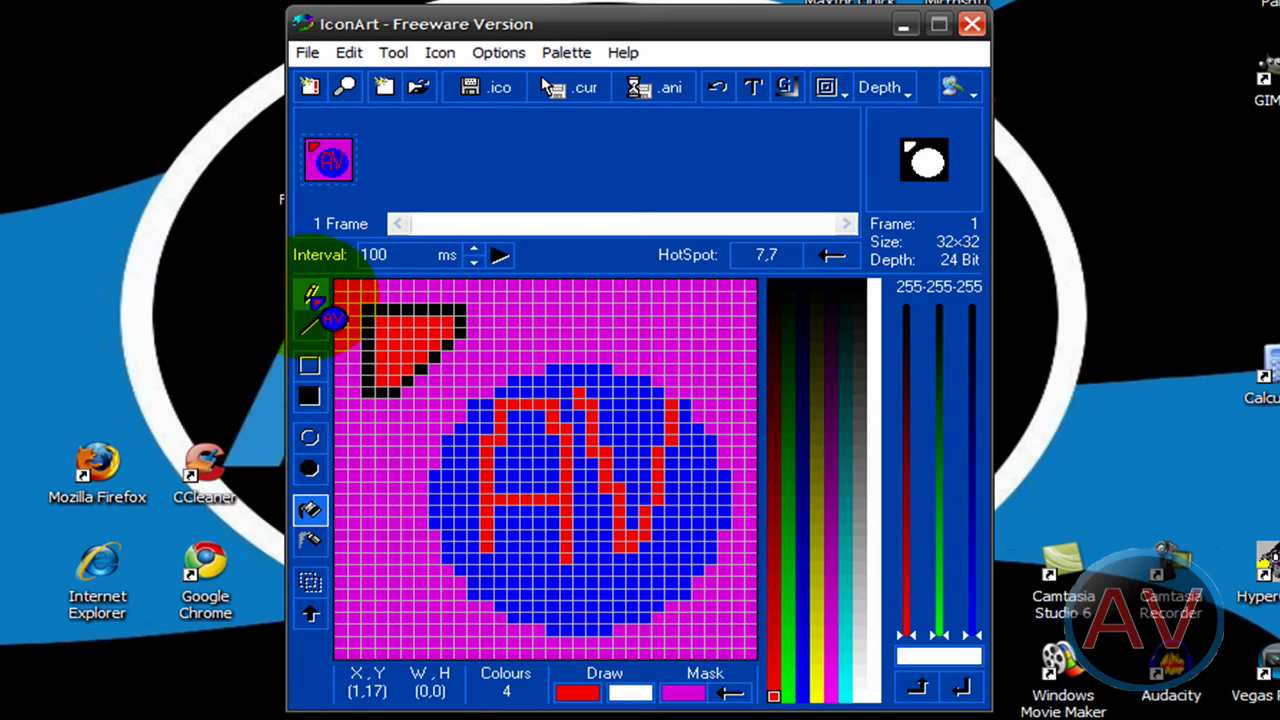
{"action": "left_click", "coordinate": [311, 292]}
{"action": "left_click", "coordinate": [802, 695]}
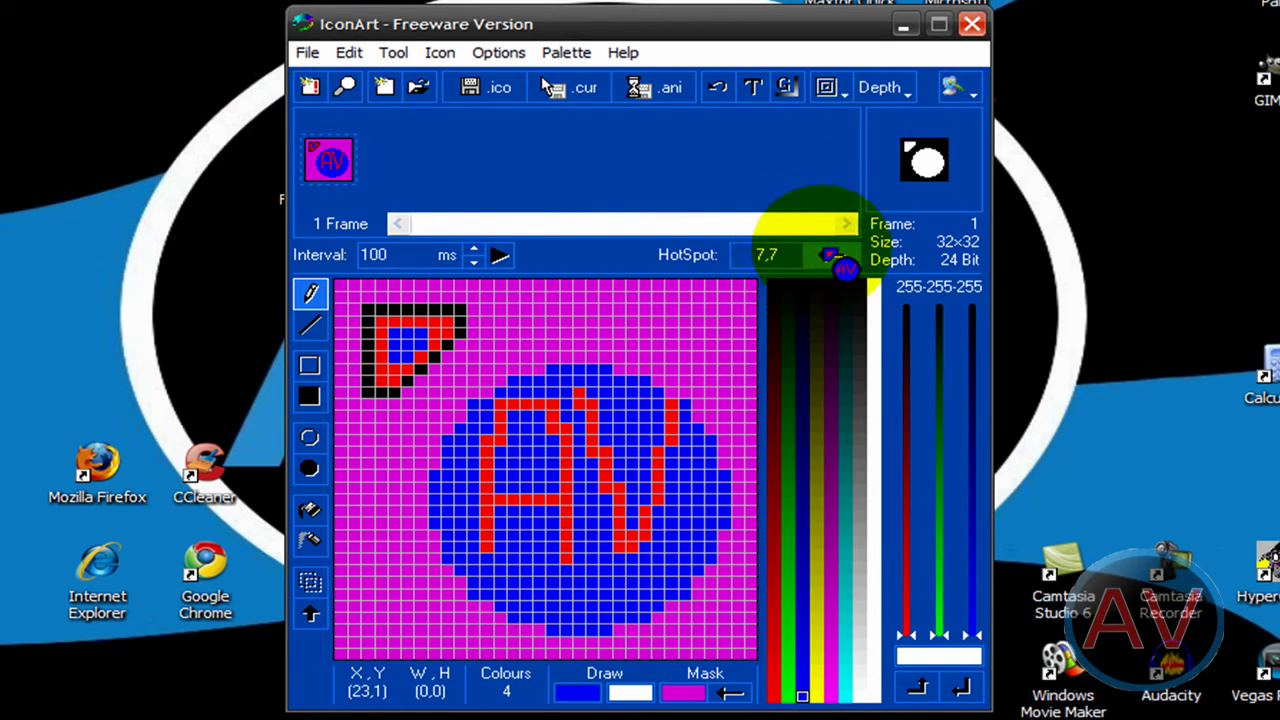
- Set the cursor hotspot to 2,2 at the tip of the arrowhead
{"action": "left_click", "coordinate": [833, 257]}
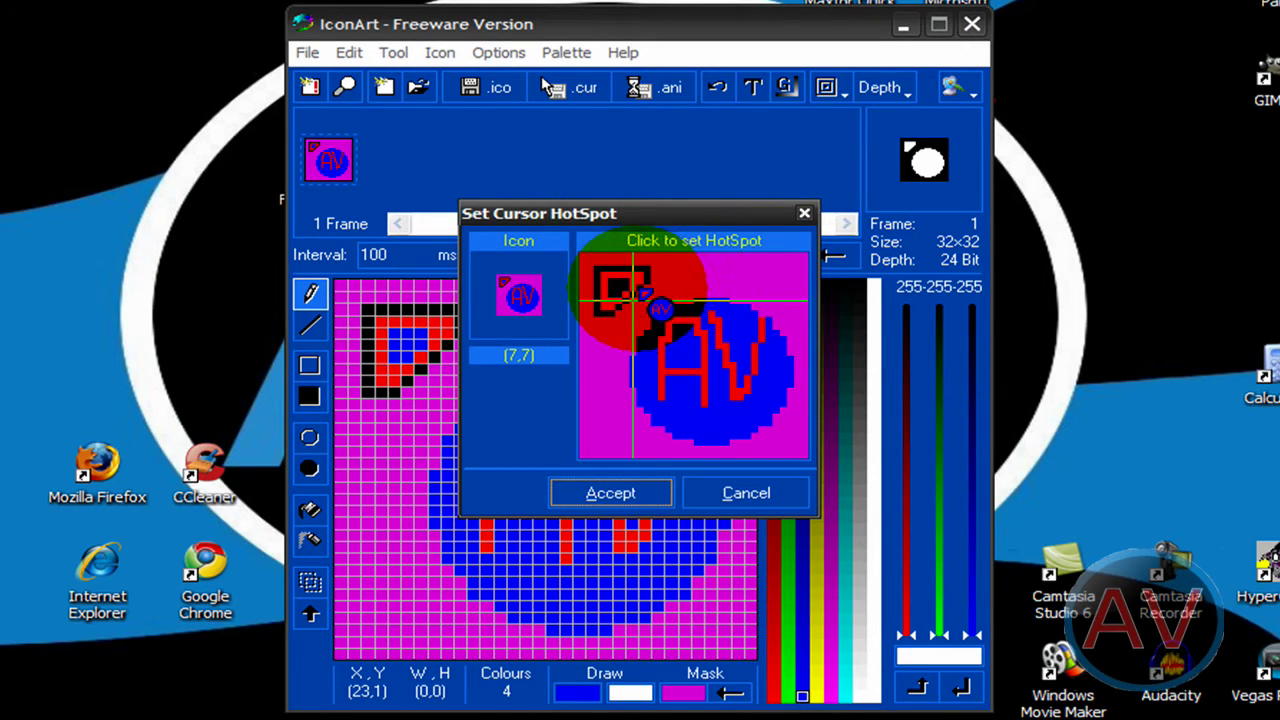
{"action": "left_click", "coordinate": [606, 275]}
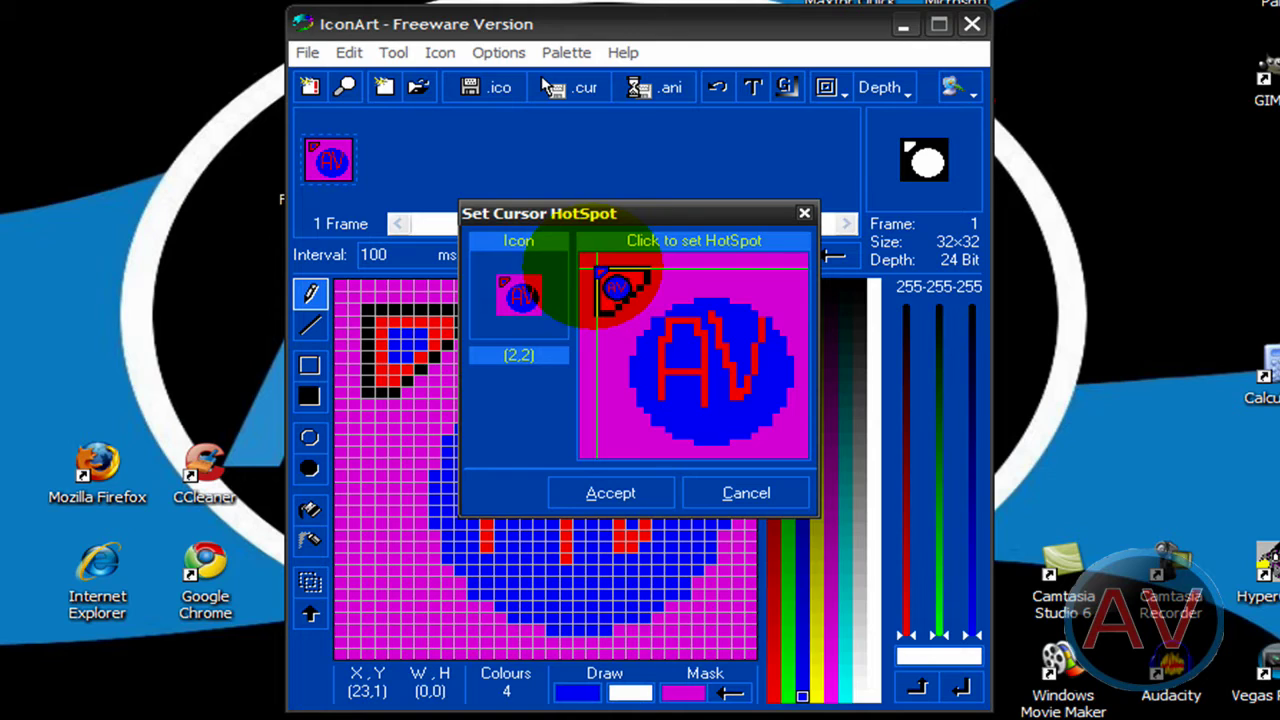
{"action": "left_click_drag", "start_coordinate": [599, 268], "coordinate": [719, 372]}
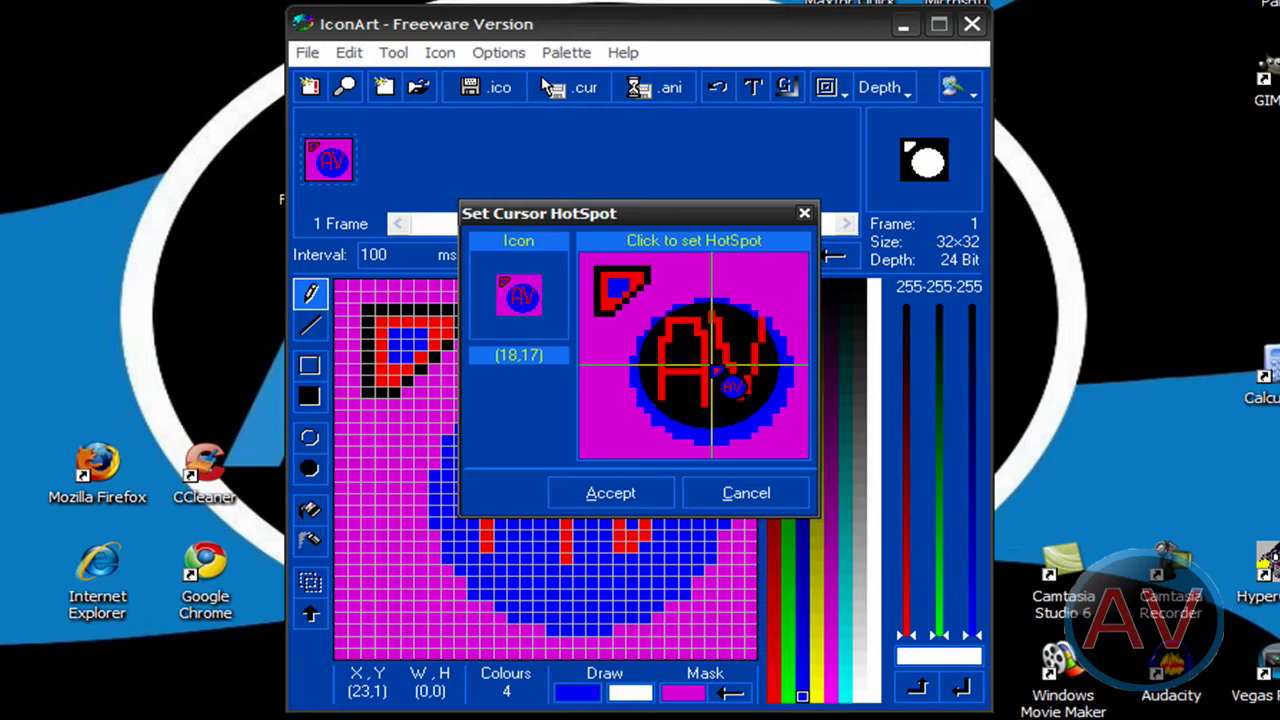
{"action": "left_click_drag", "start_coordinate": [711, 367], "coordinate": [597, 282]}
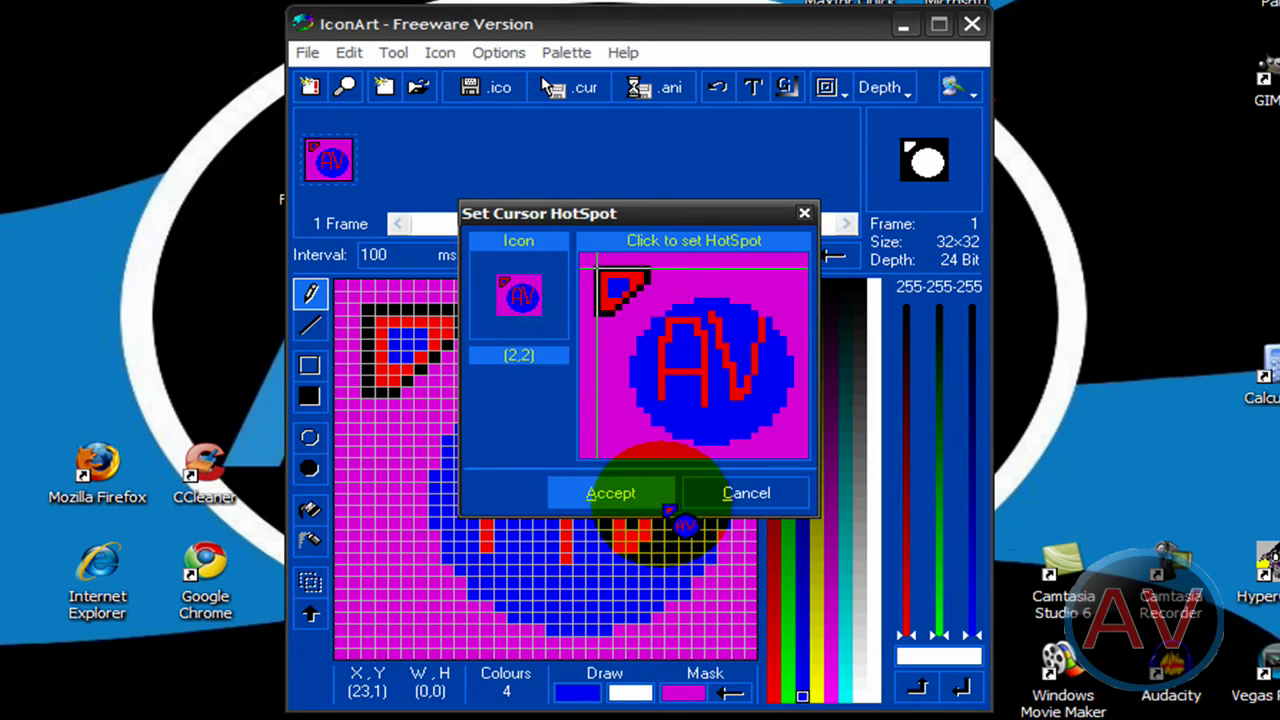
{"action": "left_click", "coordinate": [628, 493]}
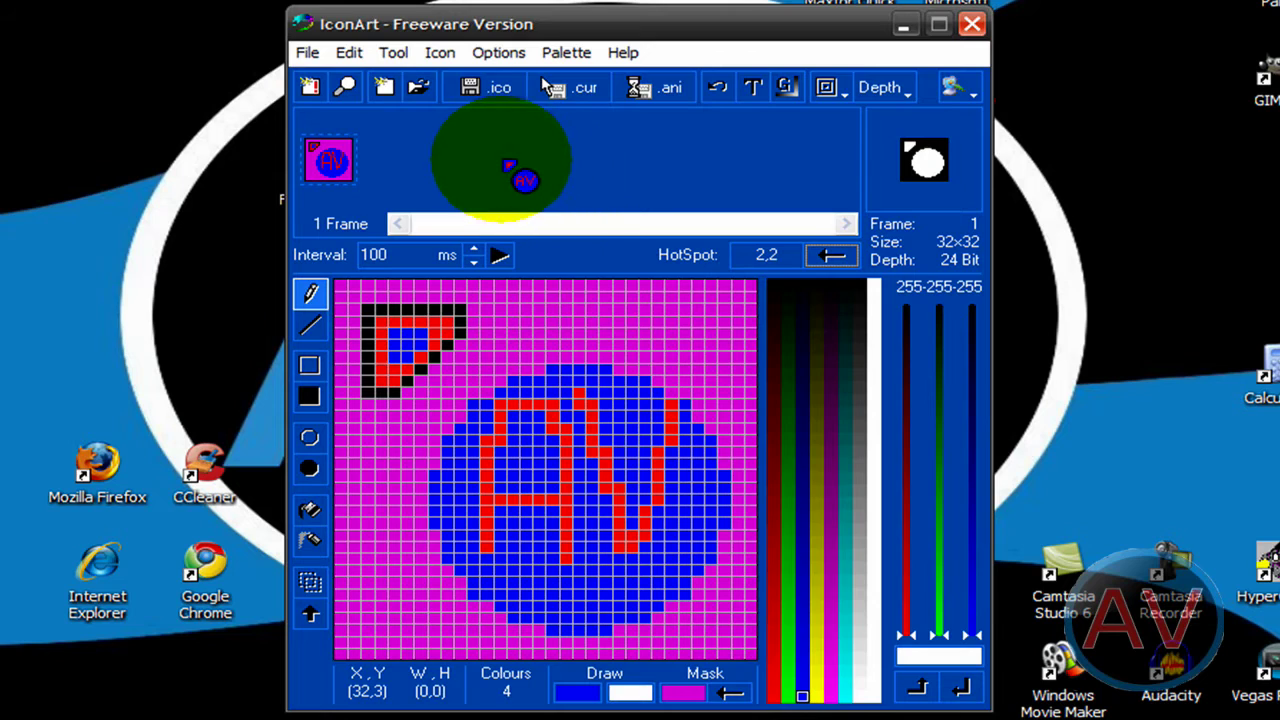
- Save the frame as a cursor file named Youtube Video Cursor in the Cursors folder of My Documents
{"action": "left_click", "coordinate": [307, 52]}
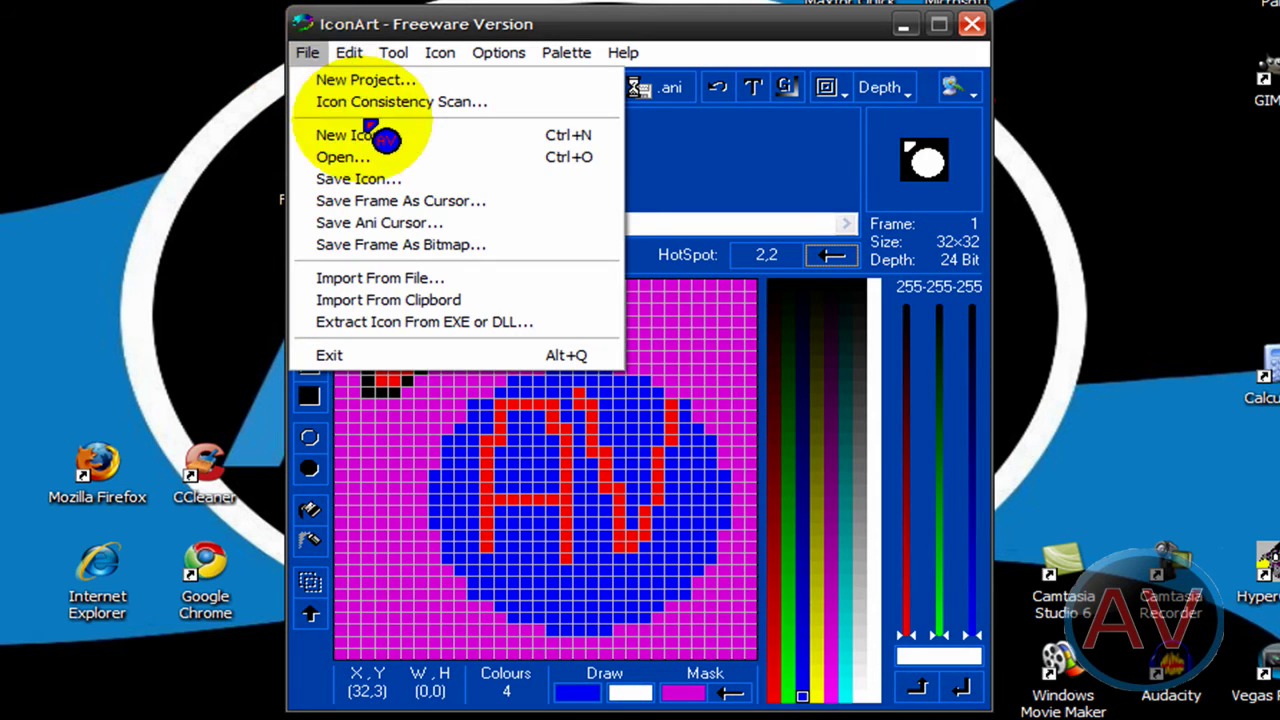
{"action": "left_click", "coordinate": [405, 201]}
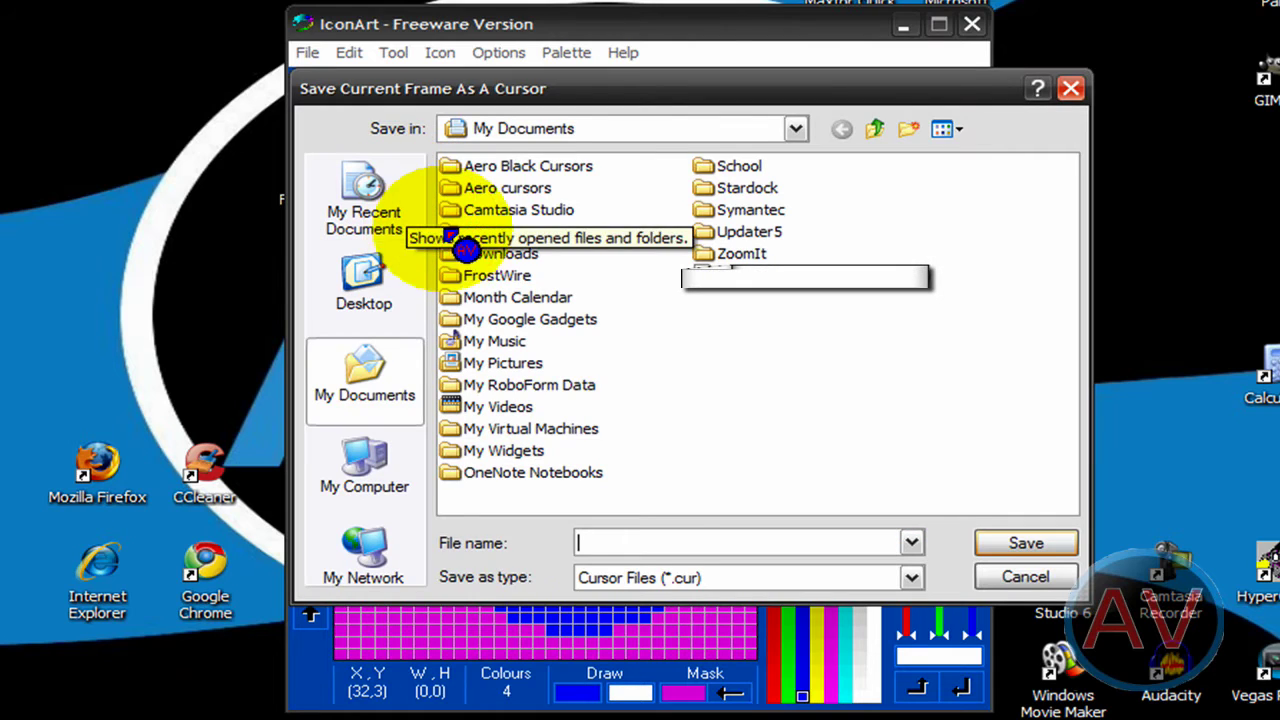
{"action": "left_click", "coordinate": [466, 238]}
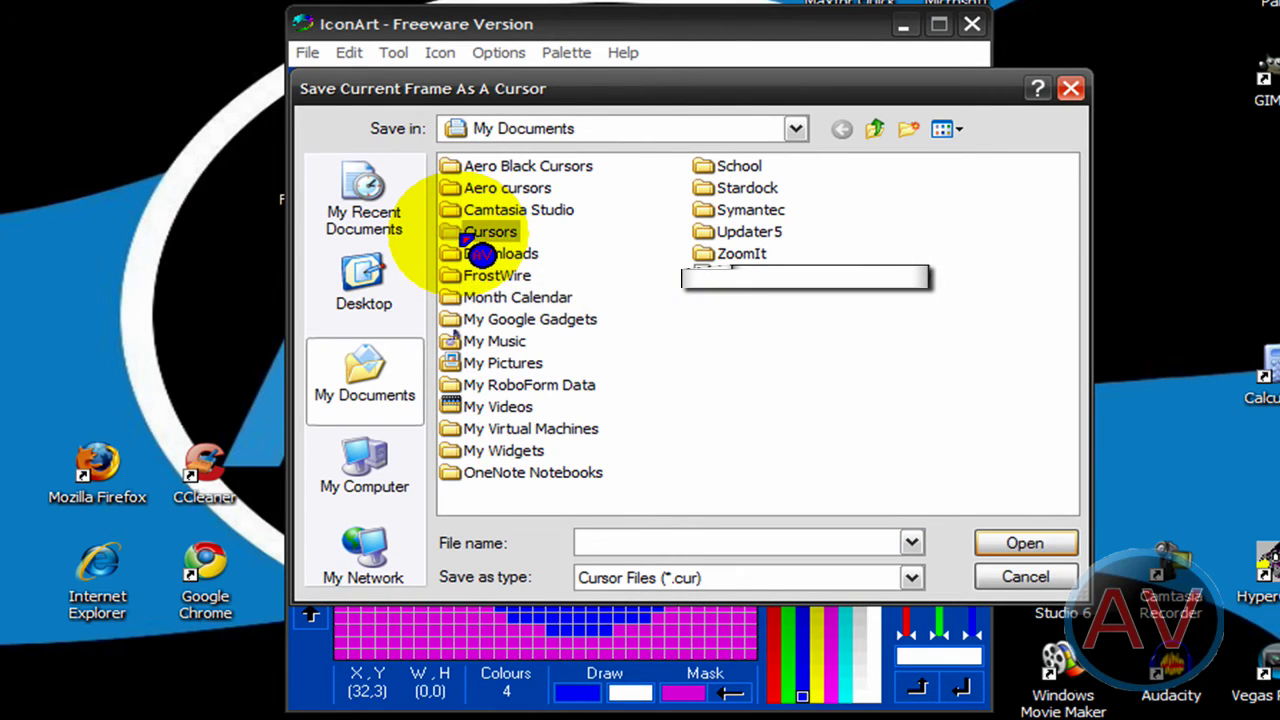
{"action": "double_click", "coordinate": [466, 238]}
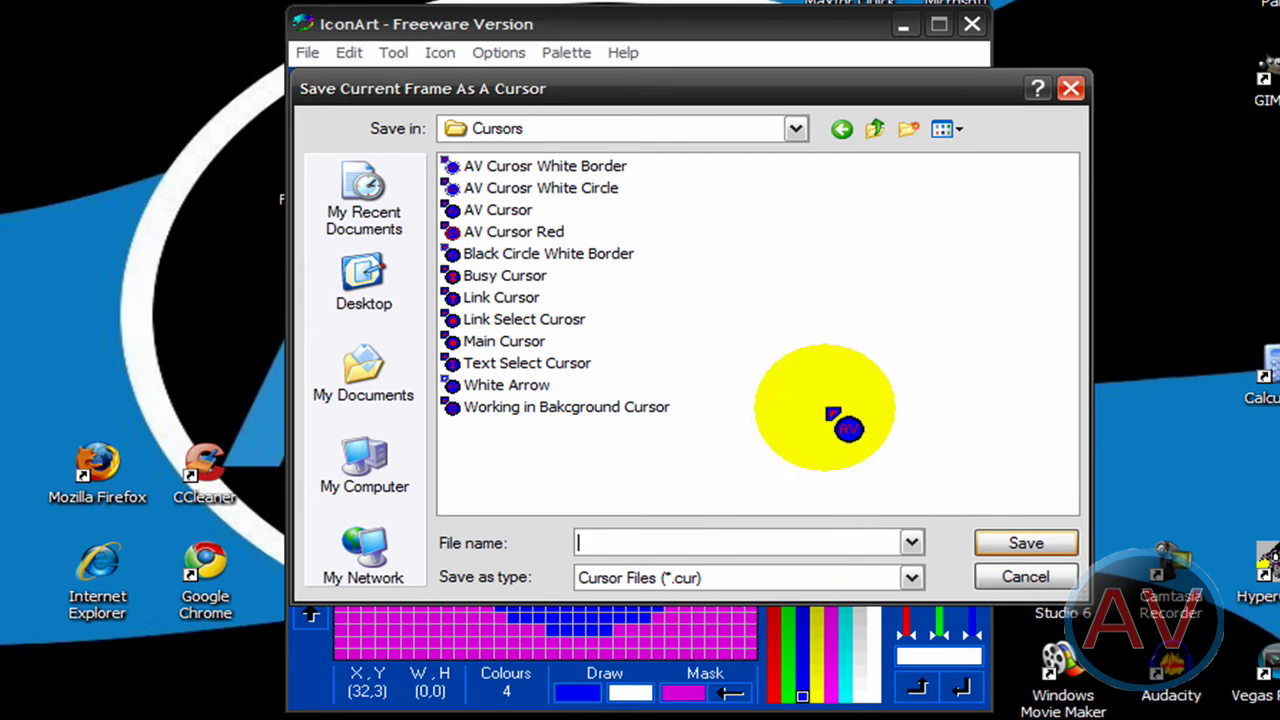
{"action": "type", "text": "Youtube Video Cursor"}
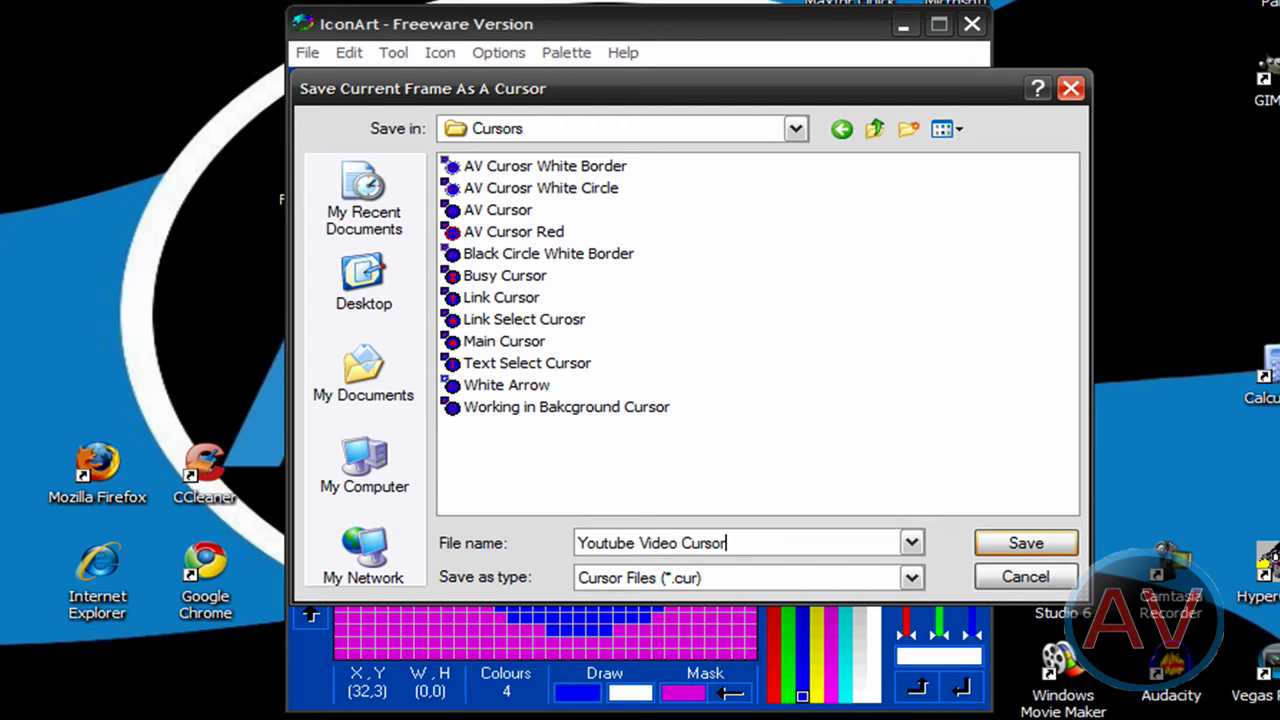
{"action": "key", "text": "Return"}
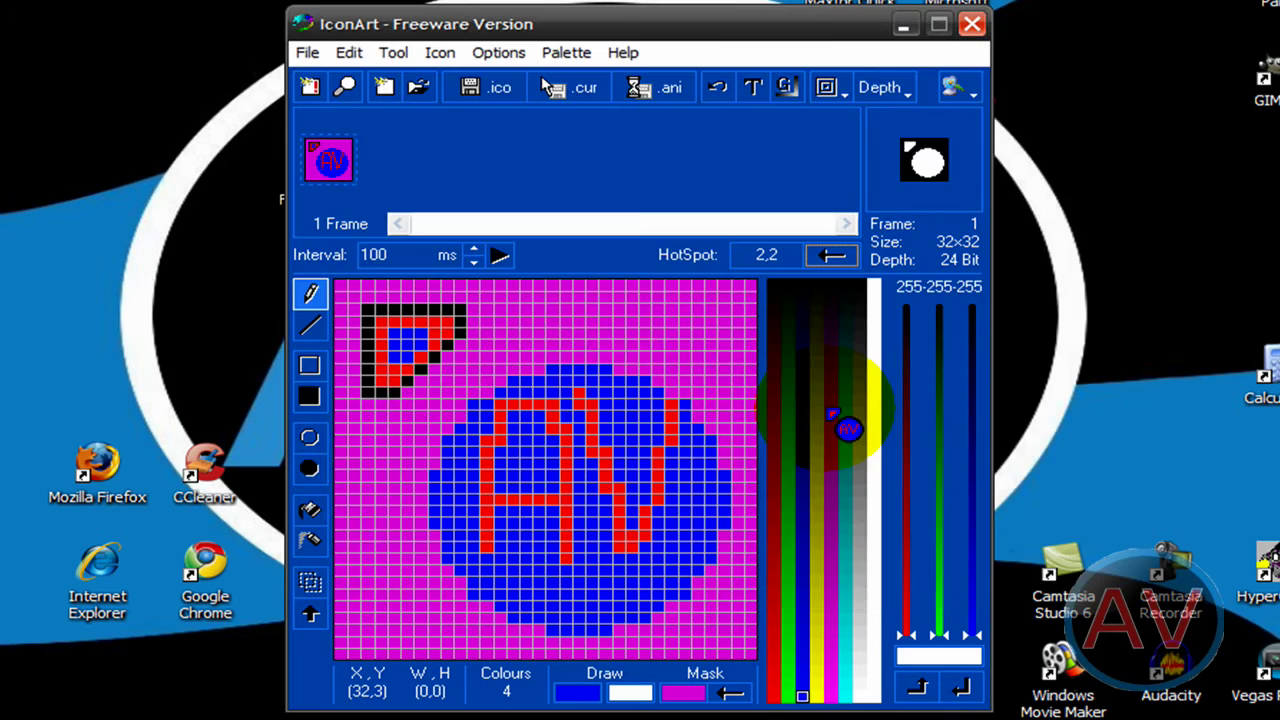
- Minimize the icon editor and open the mouse pointer scheme settings from the Control Panel's Appearance and Themes category
{"action": "left_click", "coordinate": [907, 24]}
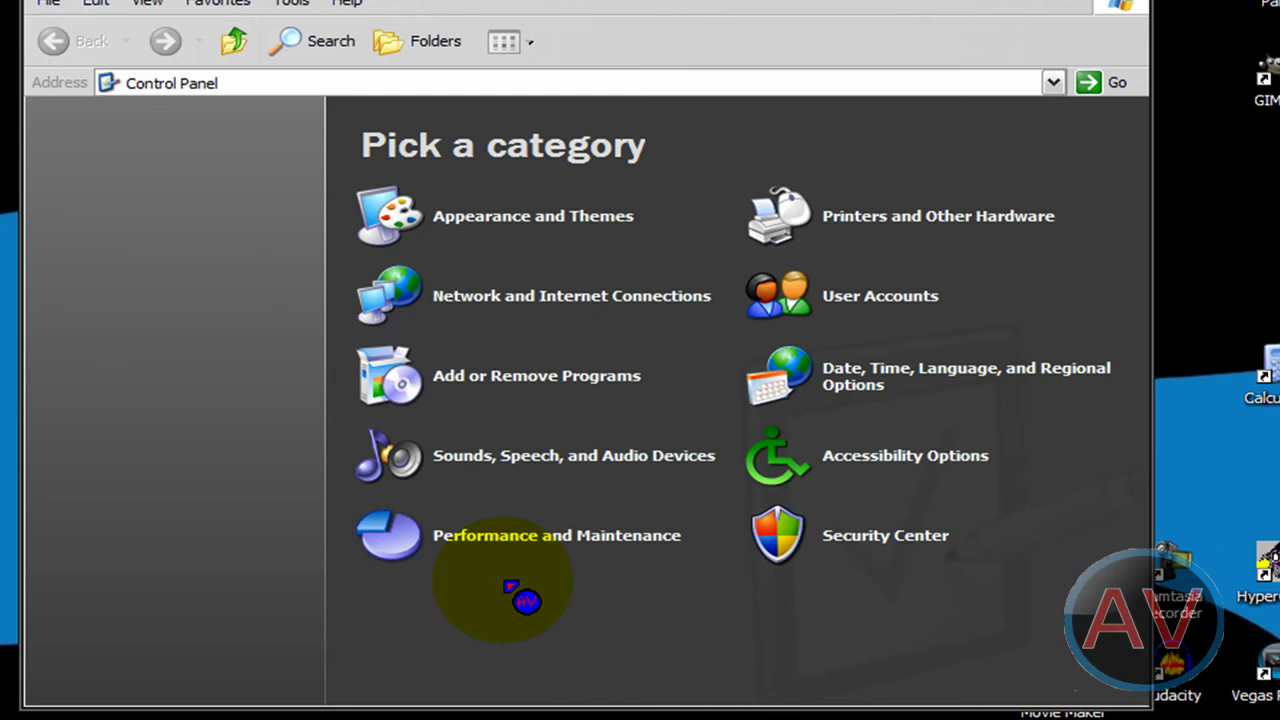
{"action": "left_click", "coordinate": [405, 218]}
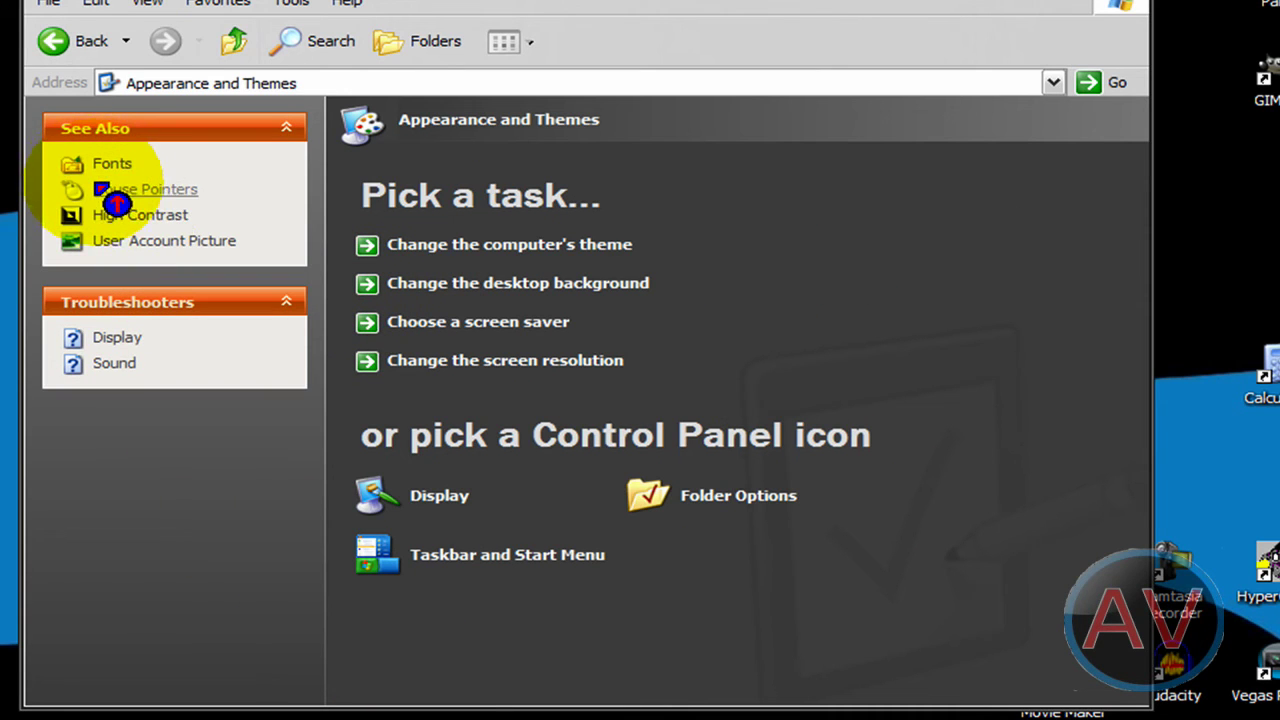
{"action": "left_click", "coordinate": [122, 192]}
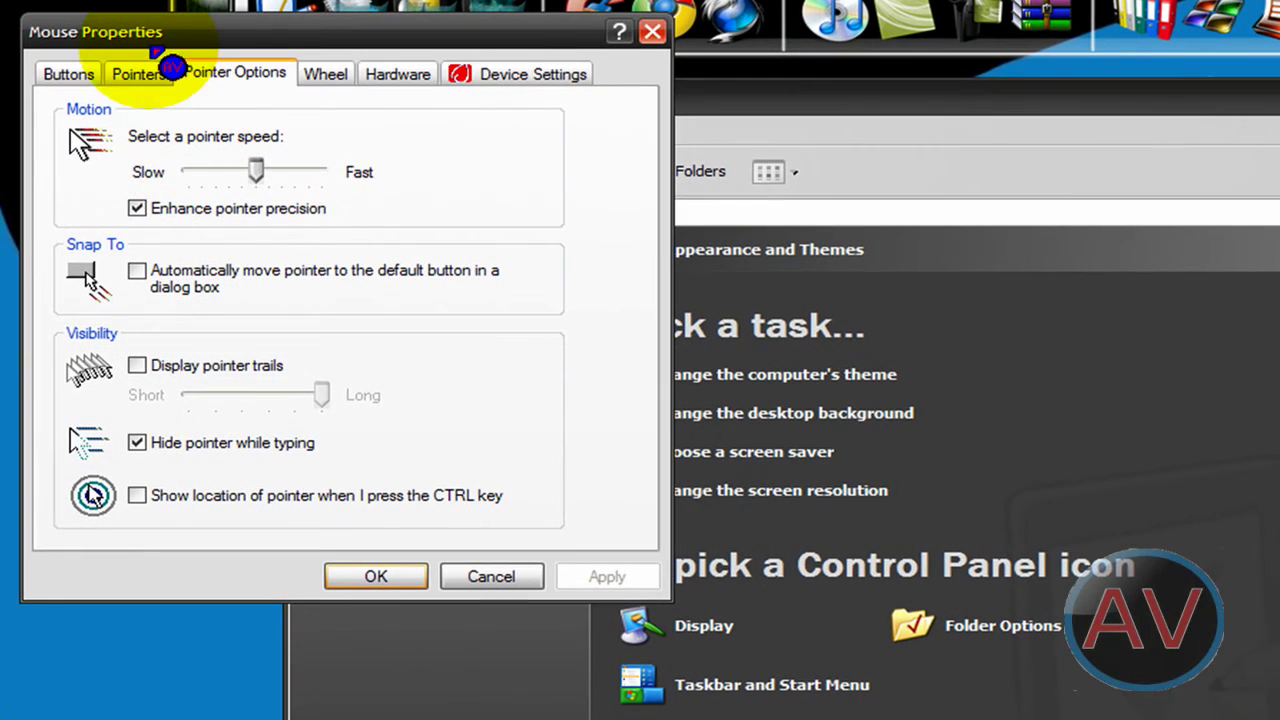
{"action": "left_click", "coordinate": [160, 72]}
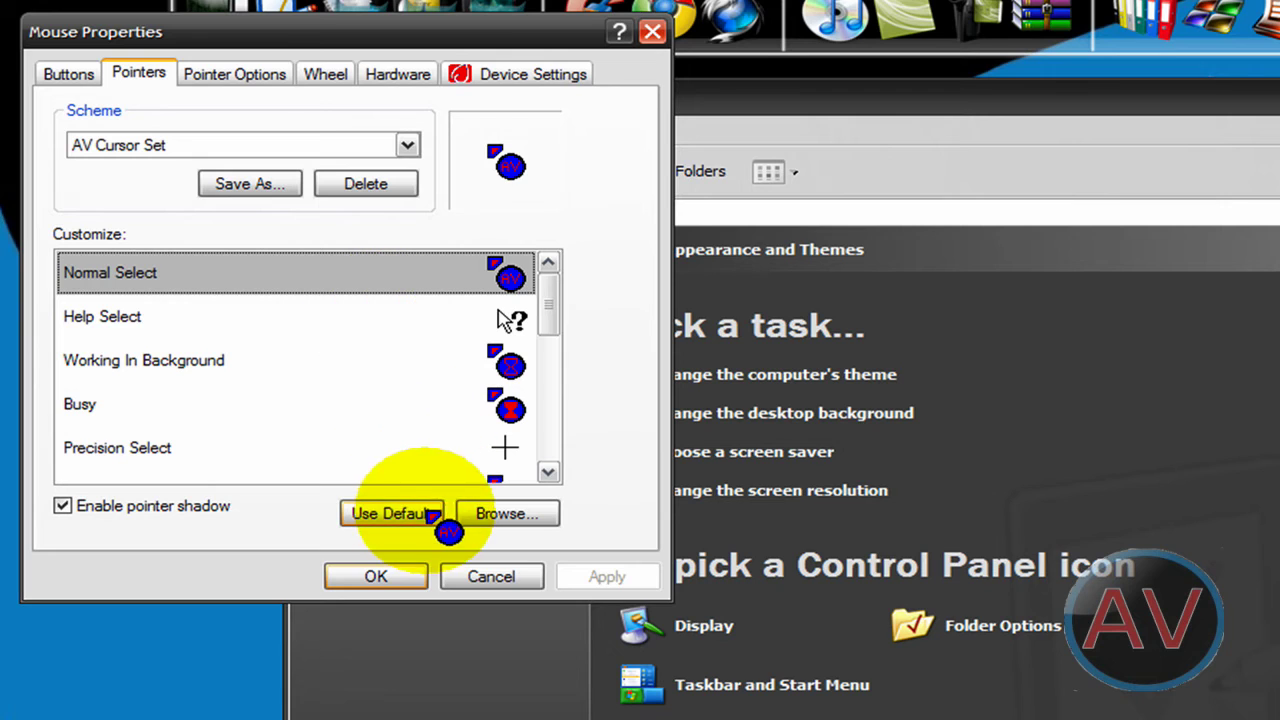
- Assign the Youtube Video Cursor file from the My Documents Cursors folder to the Normal Select pointer
{"action": "left_click", "coordinate": [496, 514]}
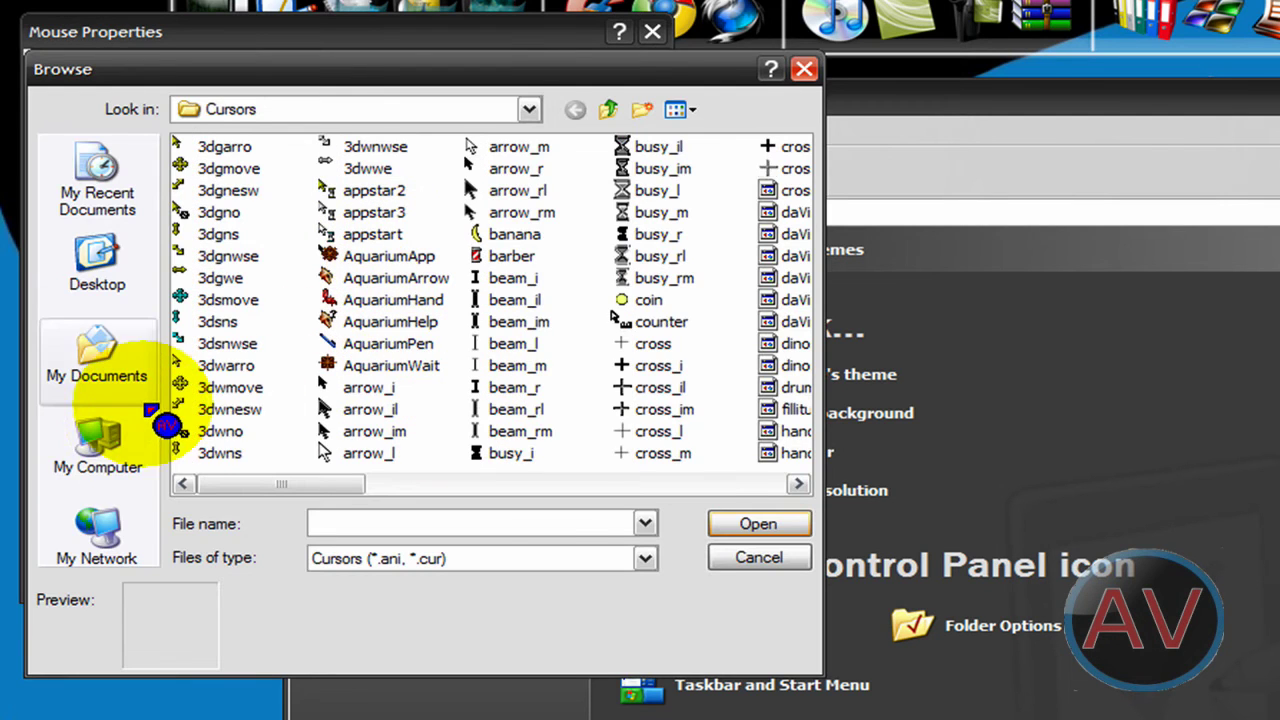
{"action": "left_click", "coordinate": [147, 368]}
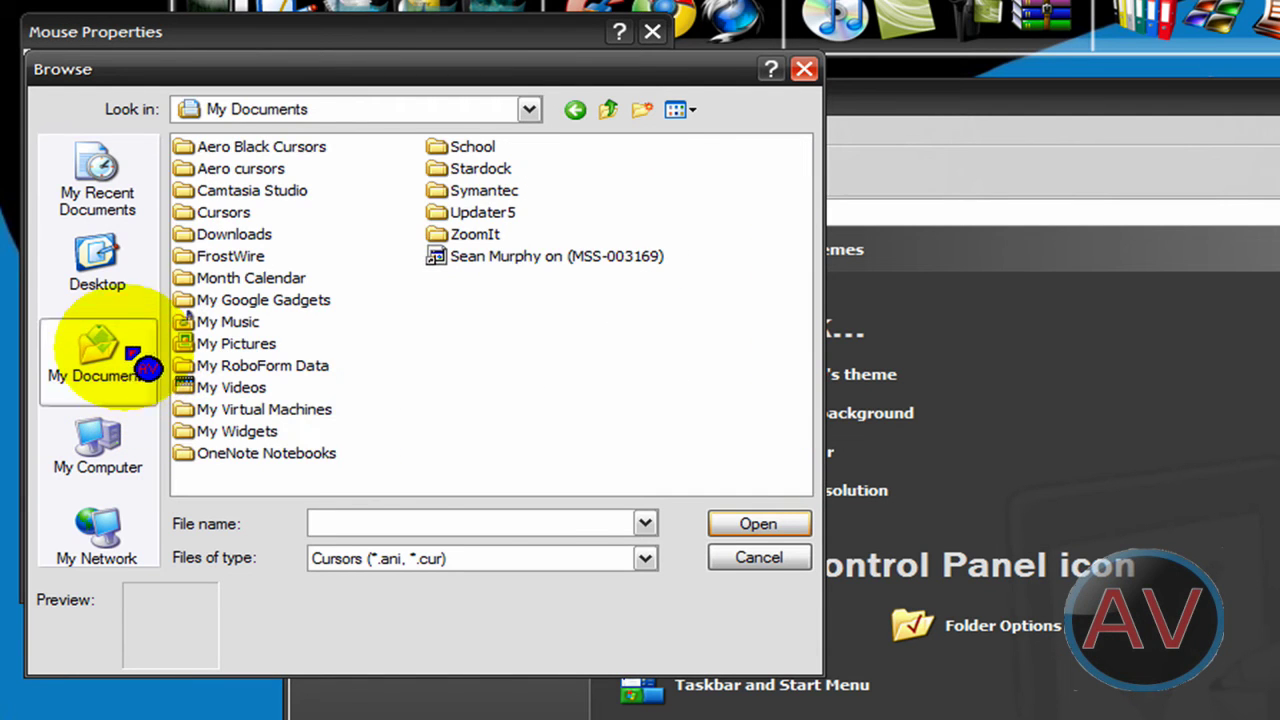
{"action": "double_click", "coordinate": [206, 214]}
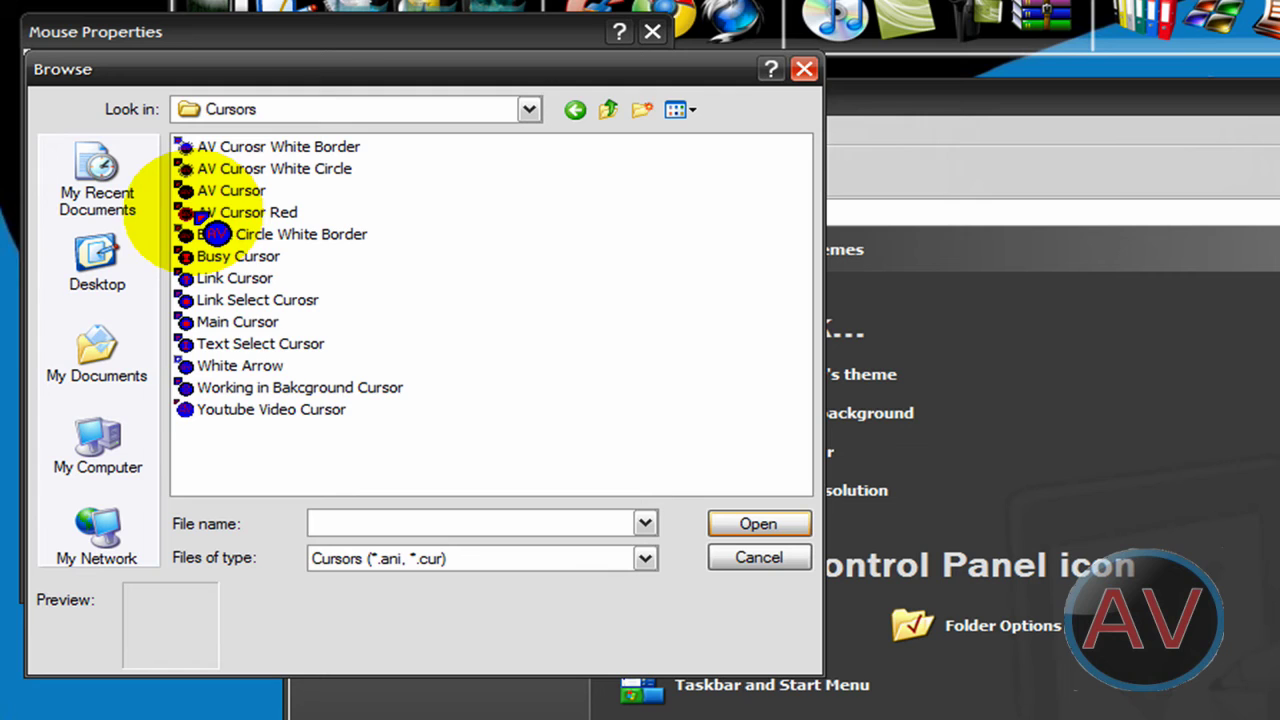
{"action": "left_click", "coordinate": [205, 409]}
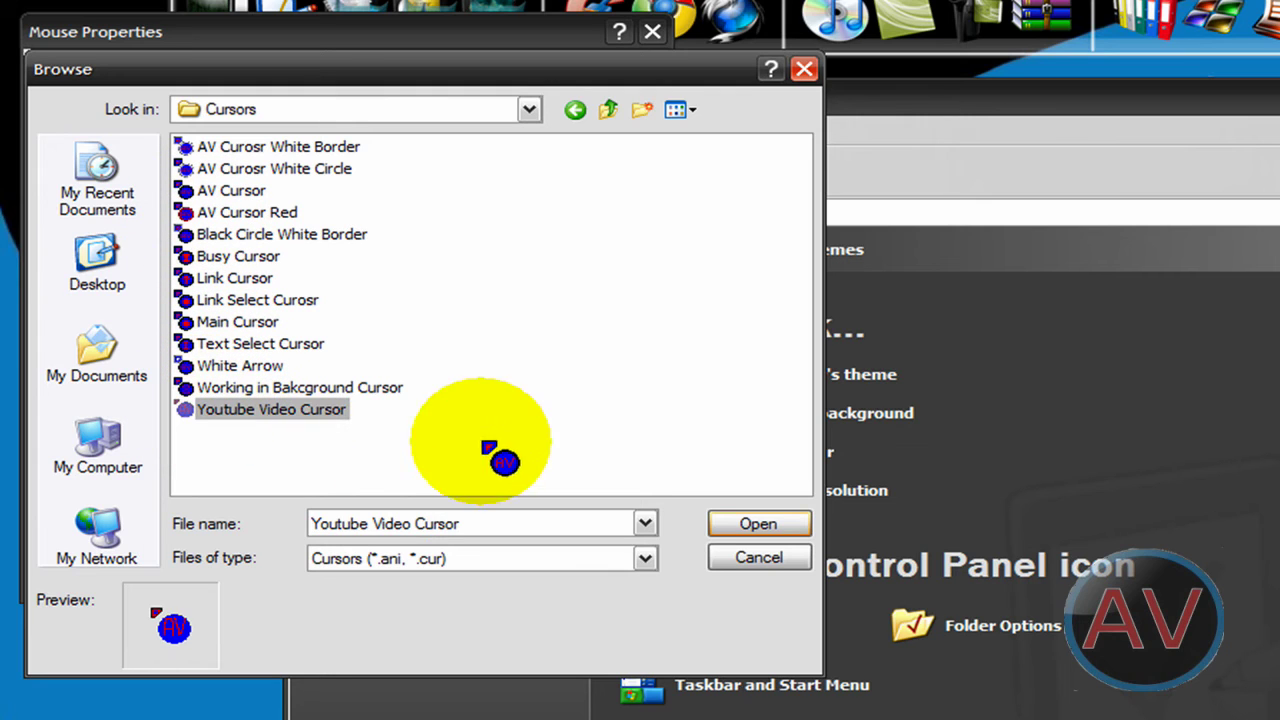
{"action": "left_click", "coordinate": [752, 524]}
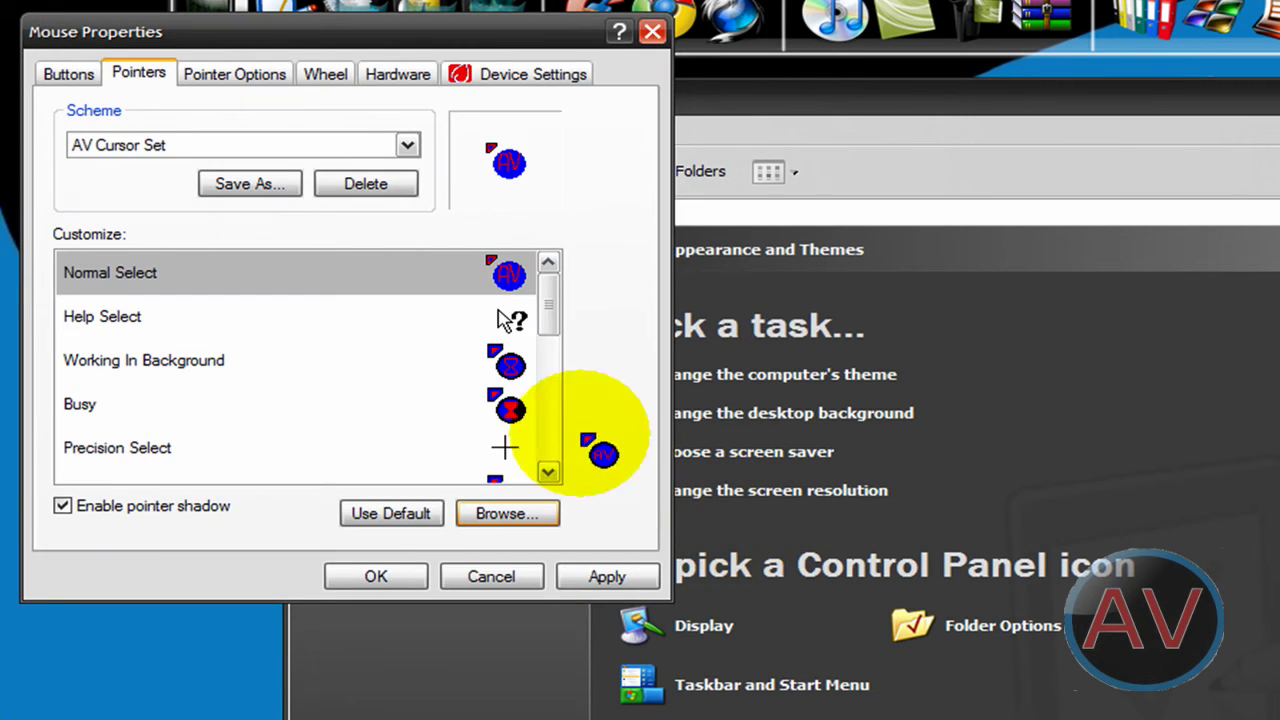
- Apply the pointer change, replacing the original AV Cursor Set scheme, and move the Mouse Properties dialog aside
{"action": "left_click", "coordinate": [603, 578]}
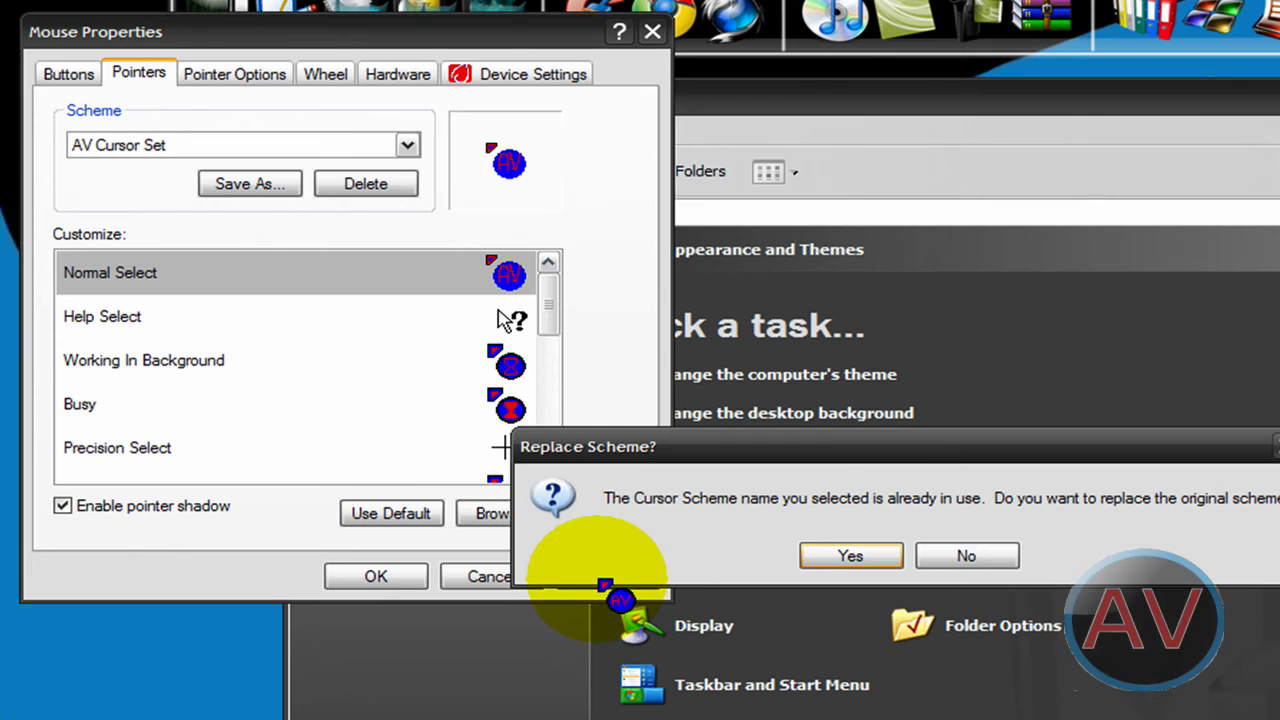
{"action": "left_click", "coordinate": [862, 561]}
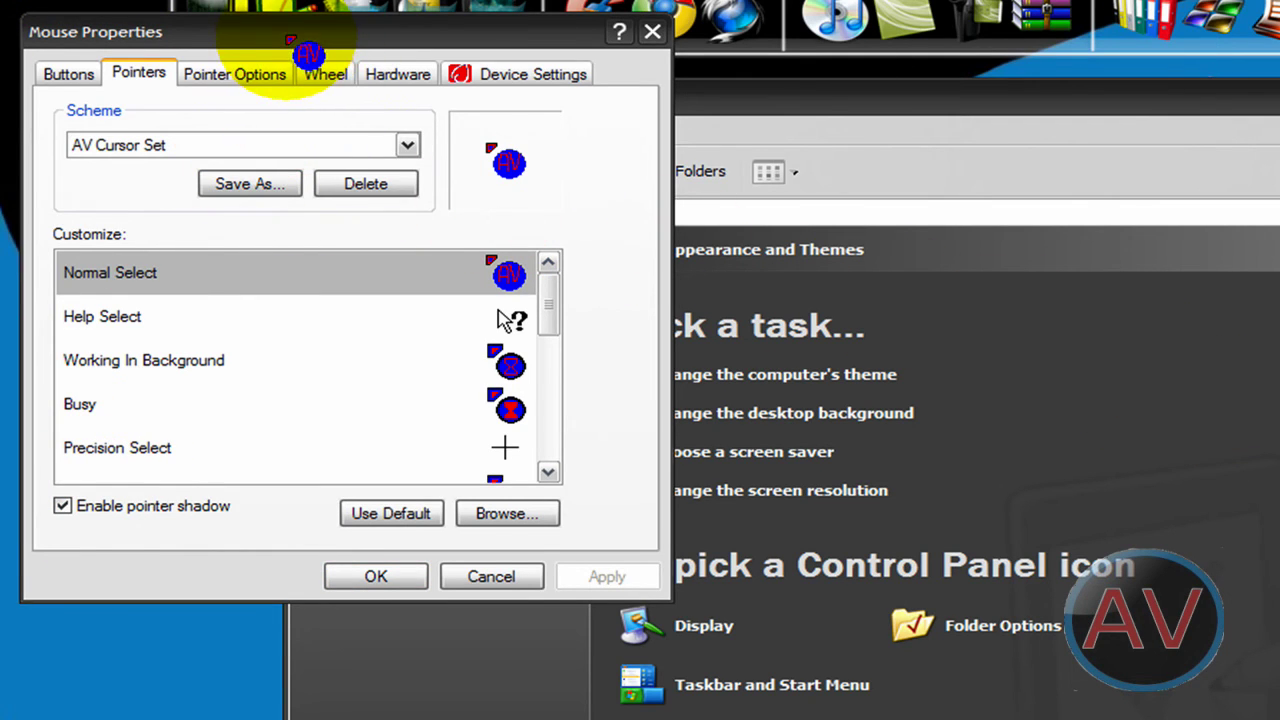
{"action": "left_click_drag", "start_coordinate": [288, 40], "coordinate": [451, 102]}
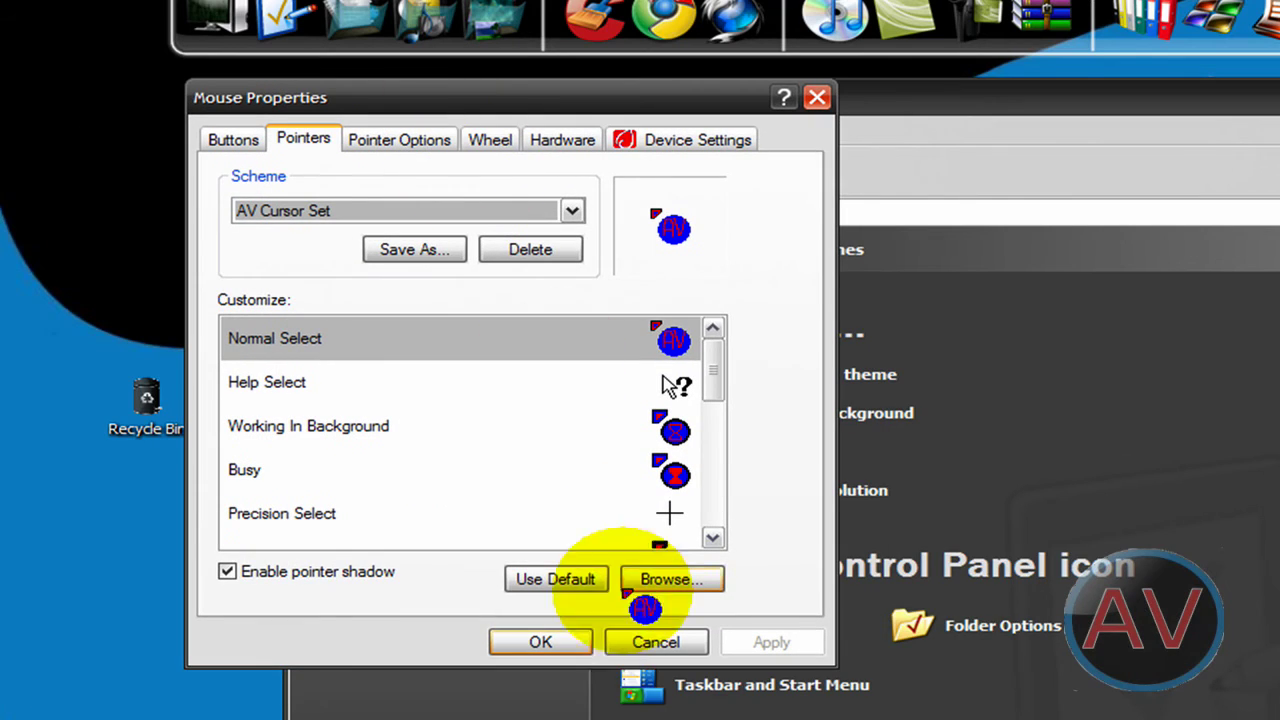